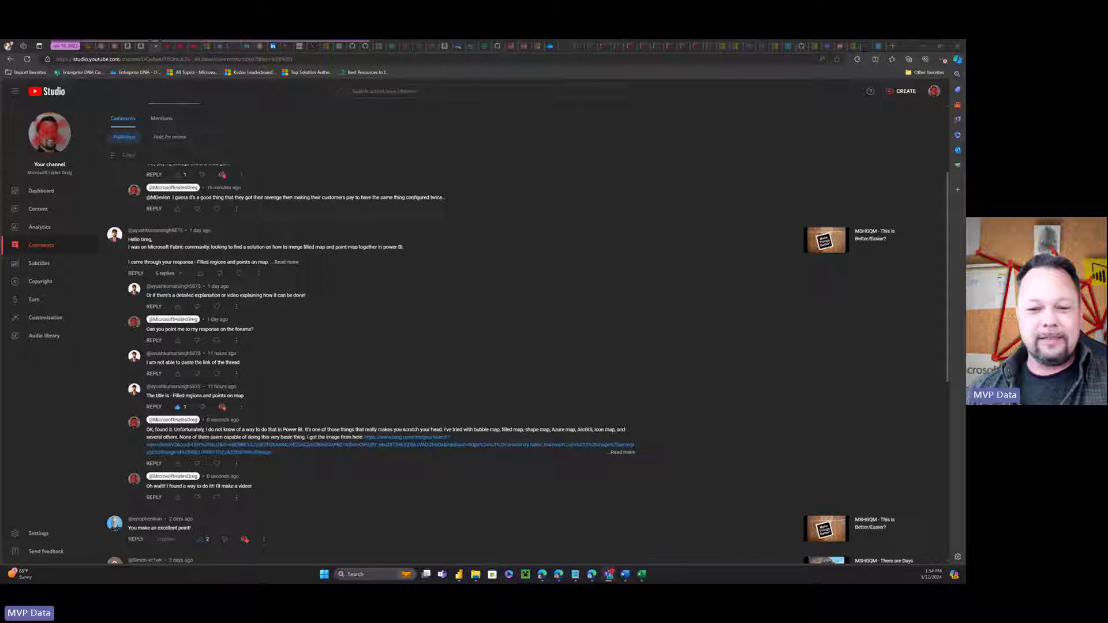
Switch from YouTube Studio comments to the forum thread 'Filled regions and points on map'.
key("alt+Tab")
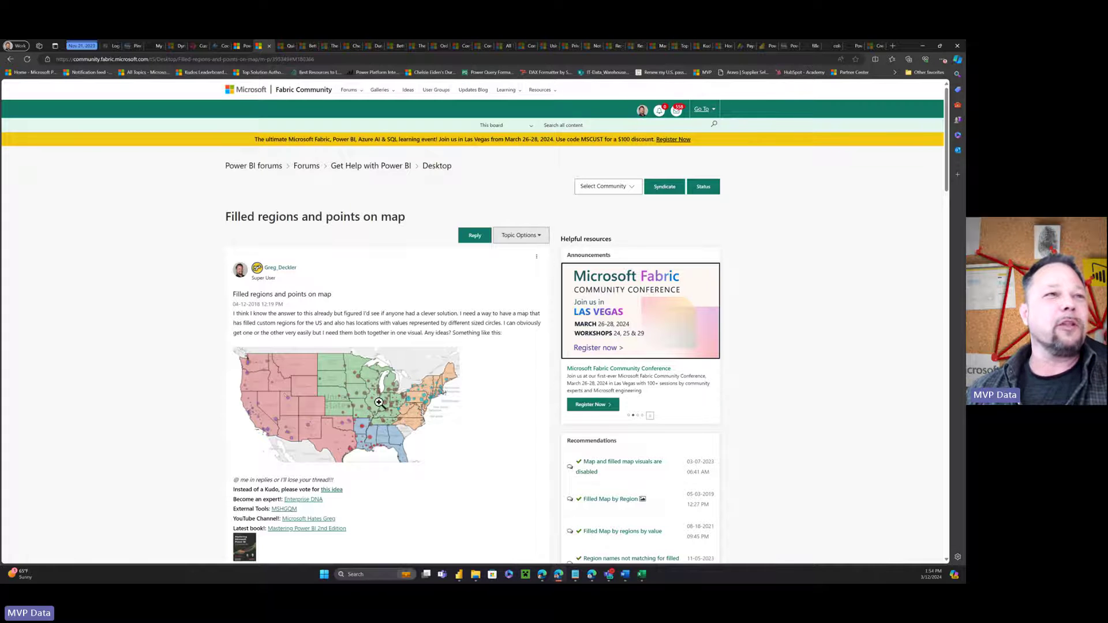
Scroll through the thread's accepted solution and replies down to the newest reply.
scroll(462, 333, "down", 8)
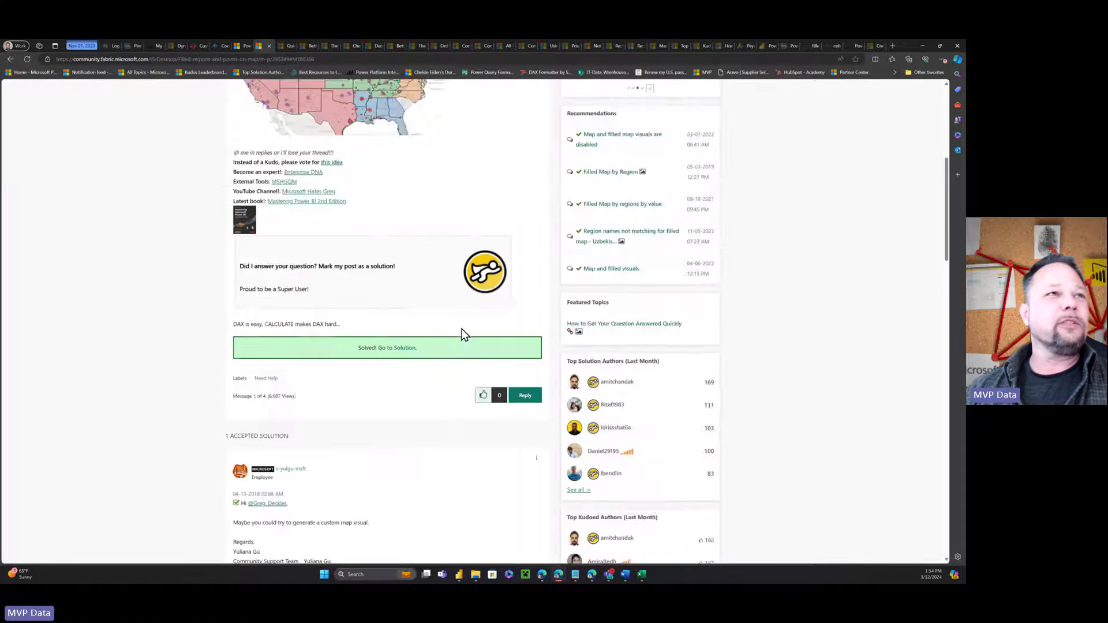
scroll(463, 334, "down", 3)
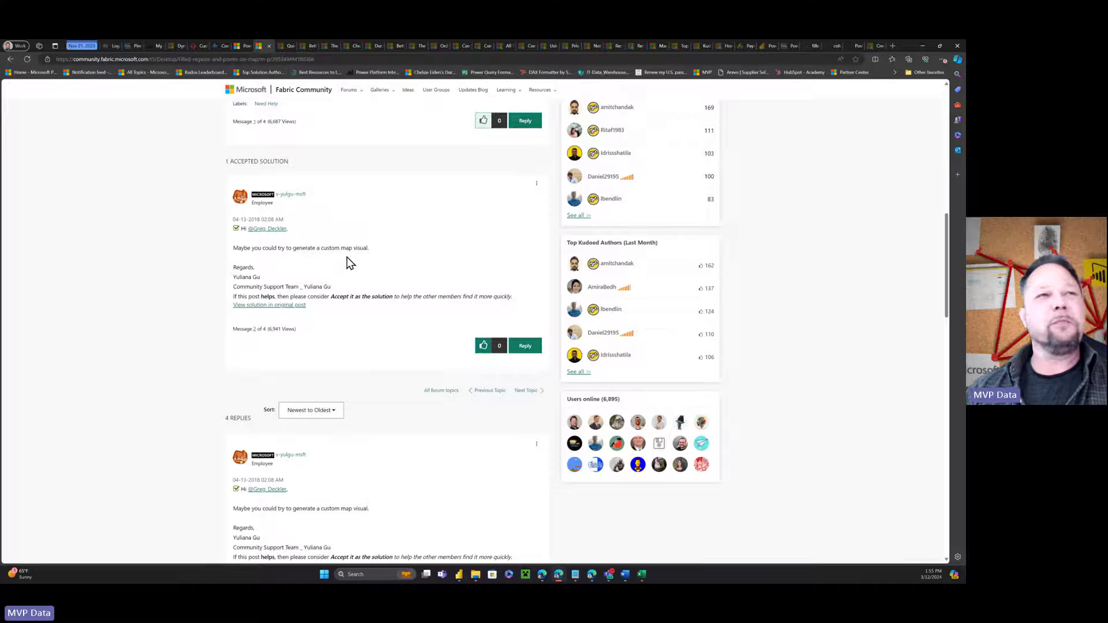
scroll(417, 289, "down", 3)
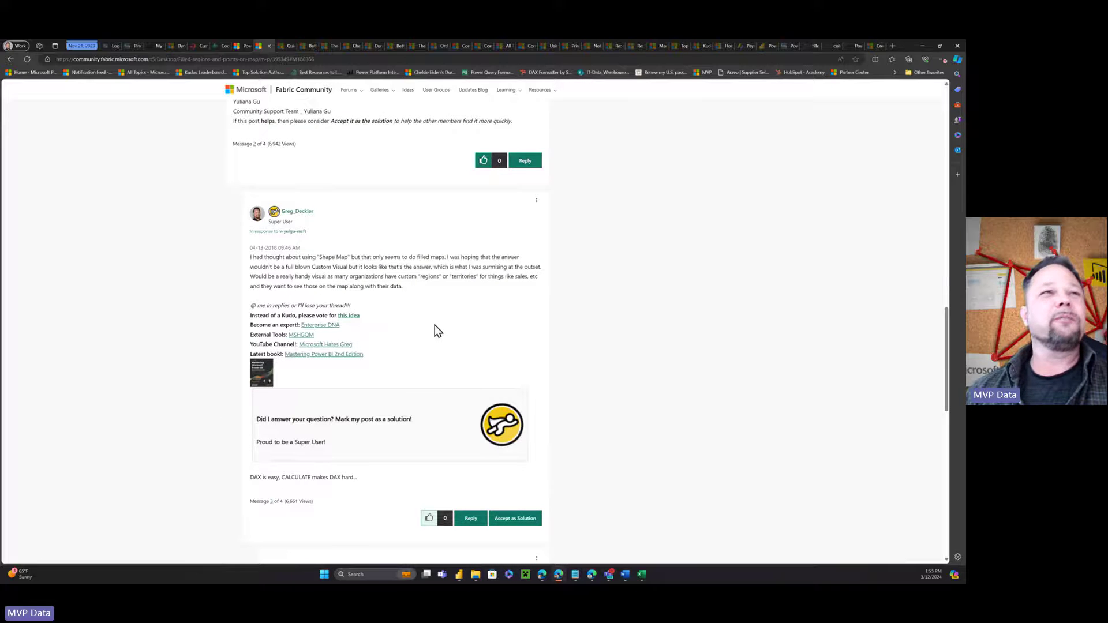
scroll(433, 324, "down", 10)
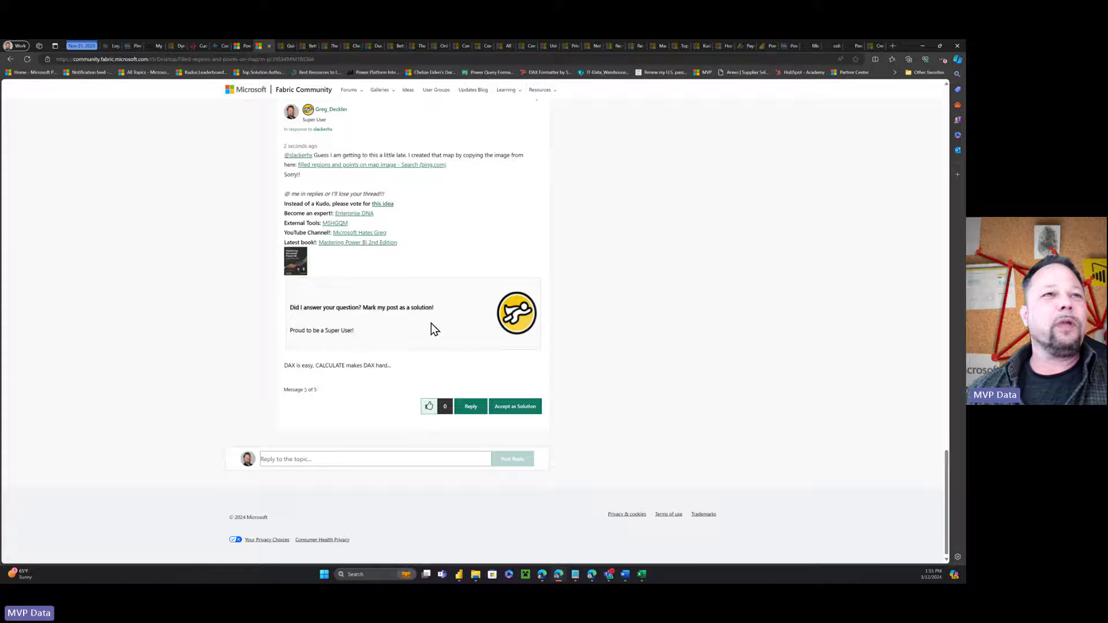
scroll(431, 324, "up", 6)
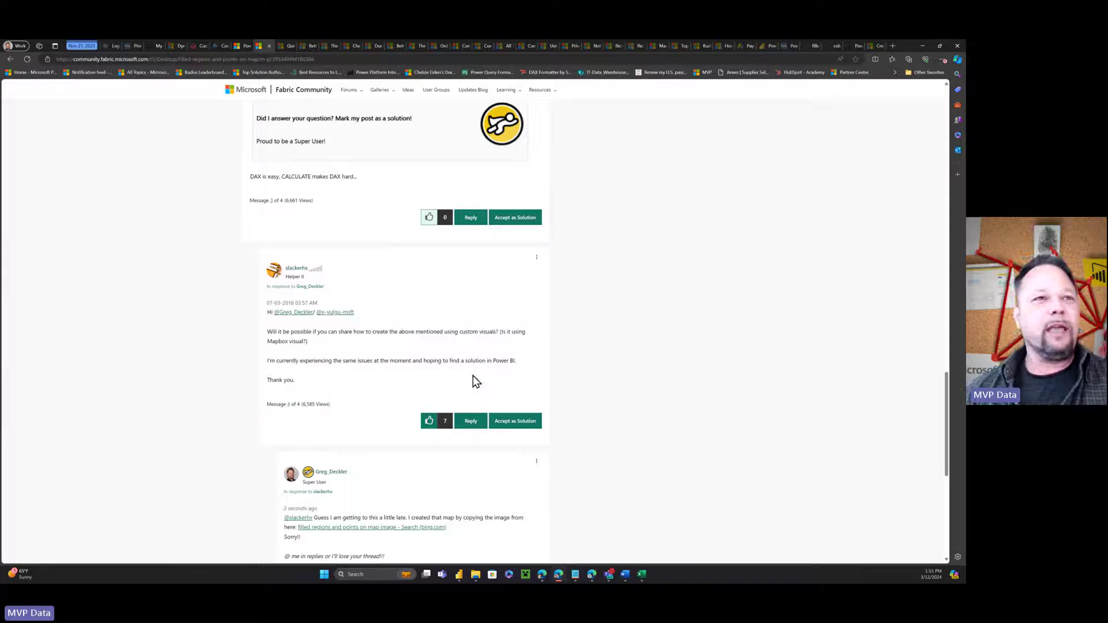
scroll(494, 416, "down", 4)
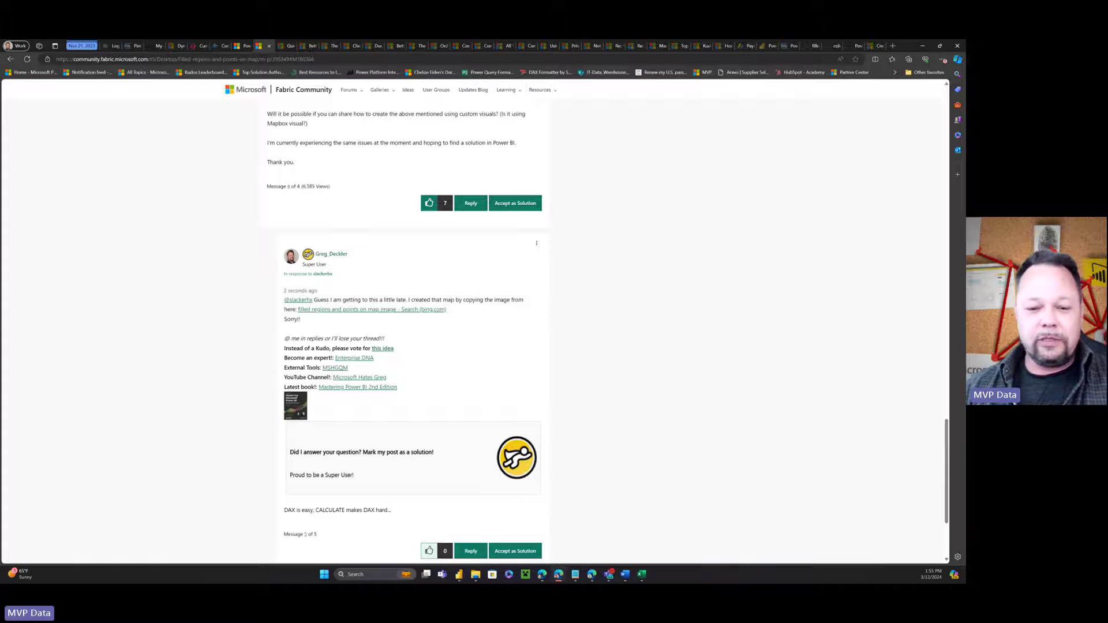
key("alt+Tab")
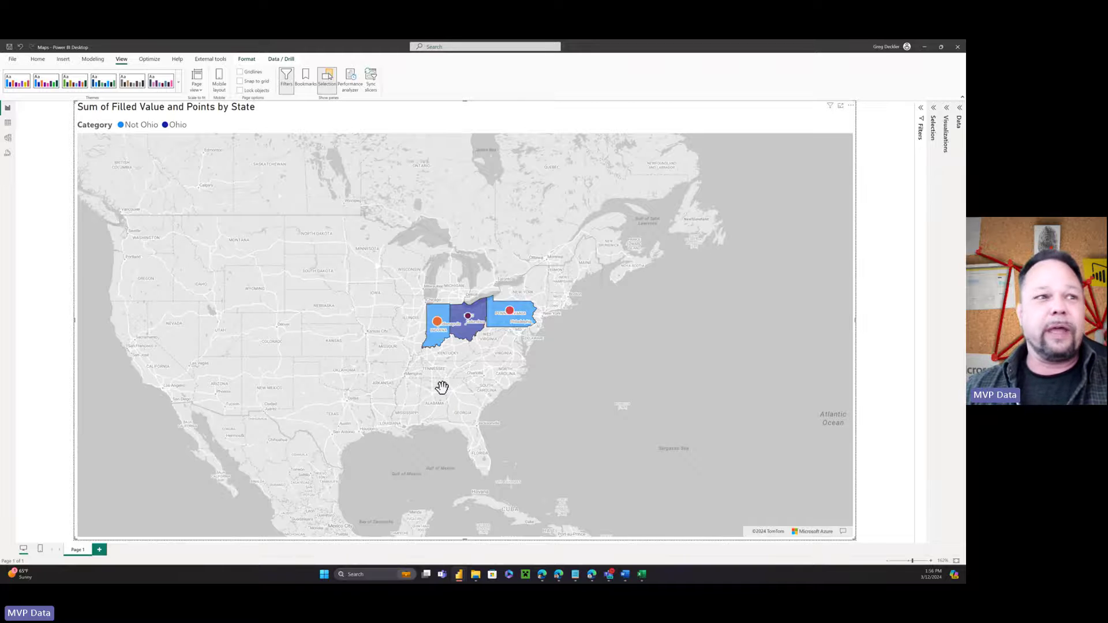
Add blank Page 2, glance at the table's rows, then expand the Data and Visualizations panes.
left_click(99, 549)
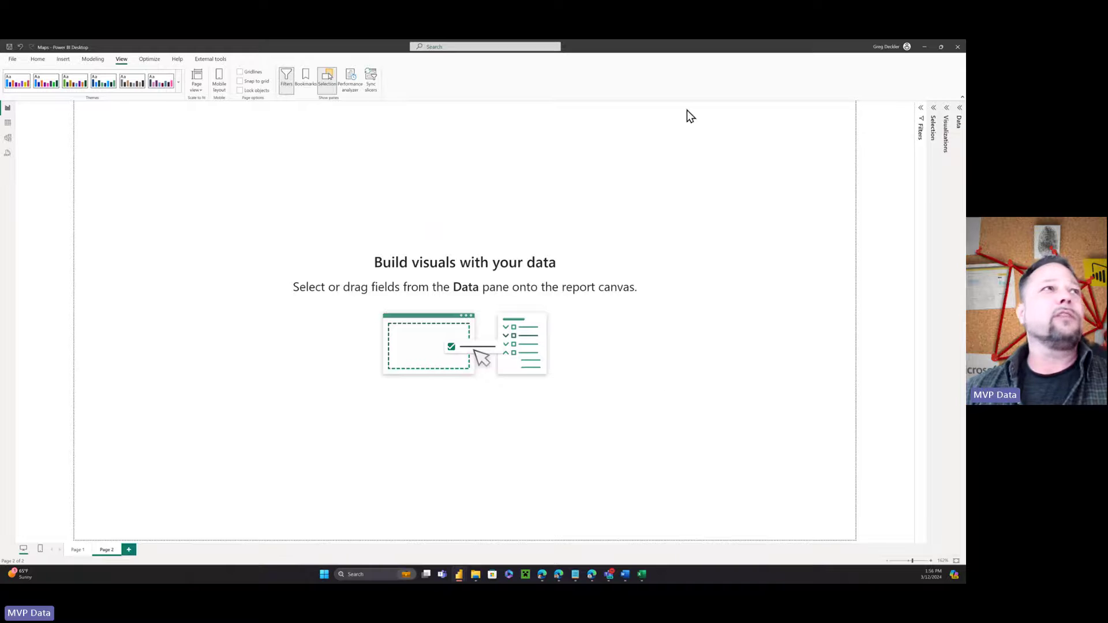
left_click(8, 123)
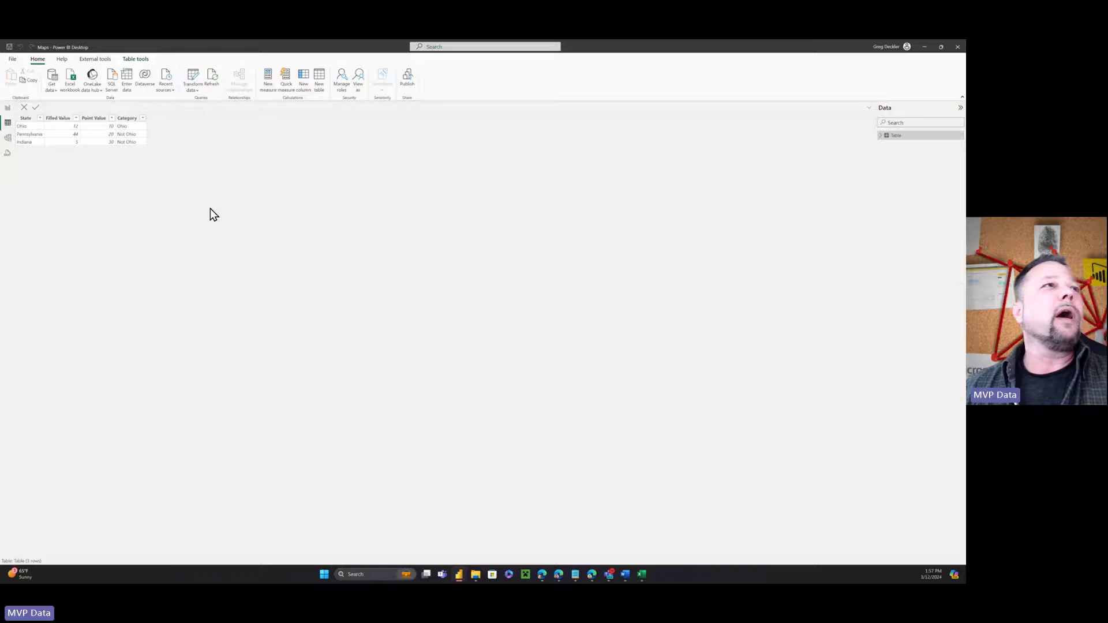
left_click(8, 109)
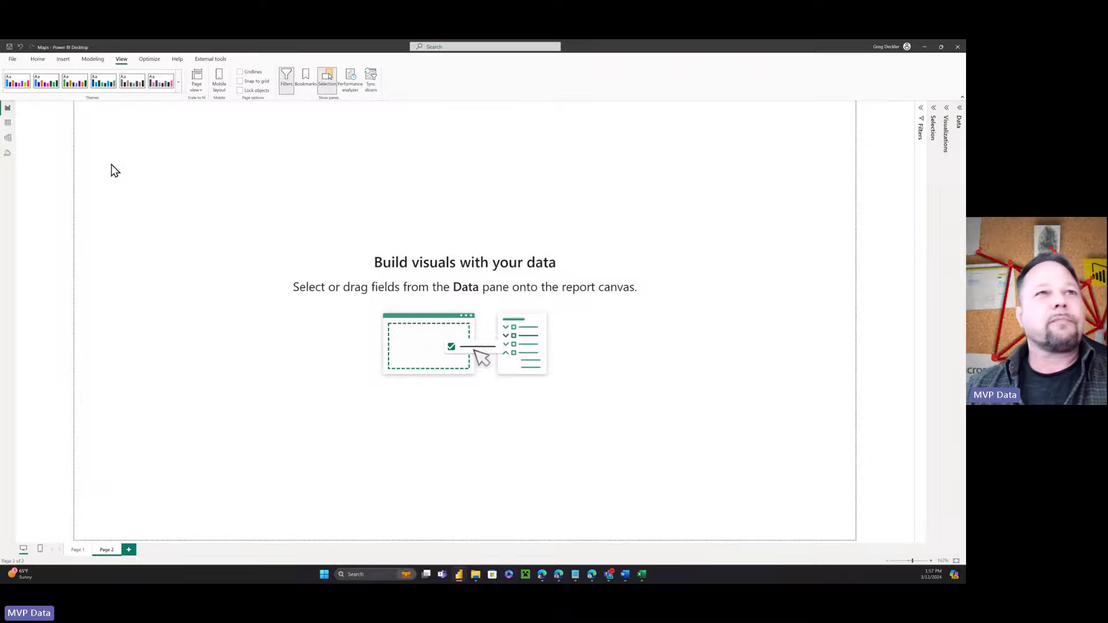
left_click(960, 115)
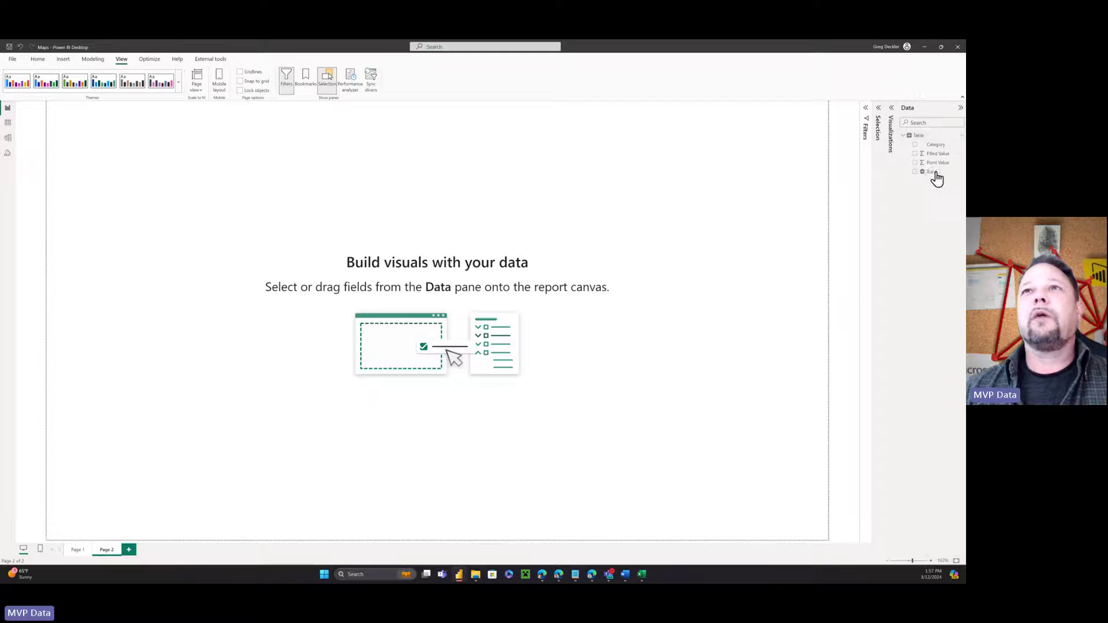
left_click(892, 111)
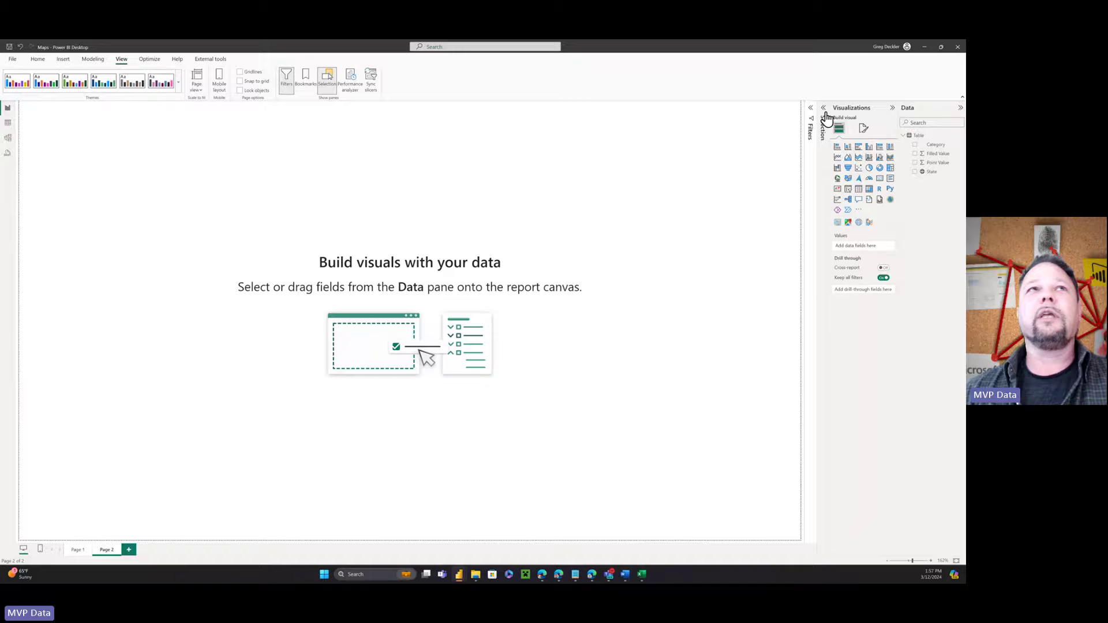
Add a page-filling Azure map plotting State, with Sum of Filled Value as its tooltip.
left_click(860, 179)
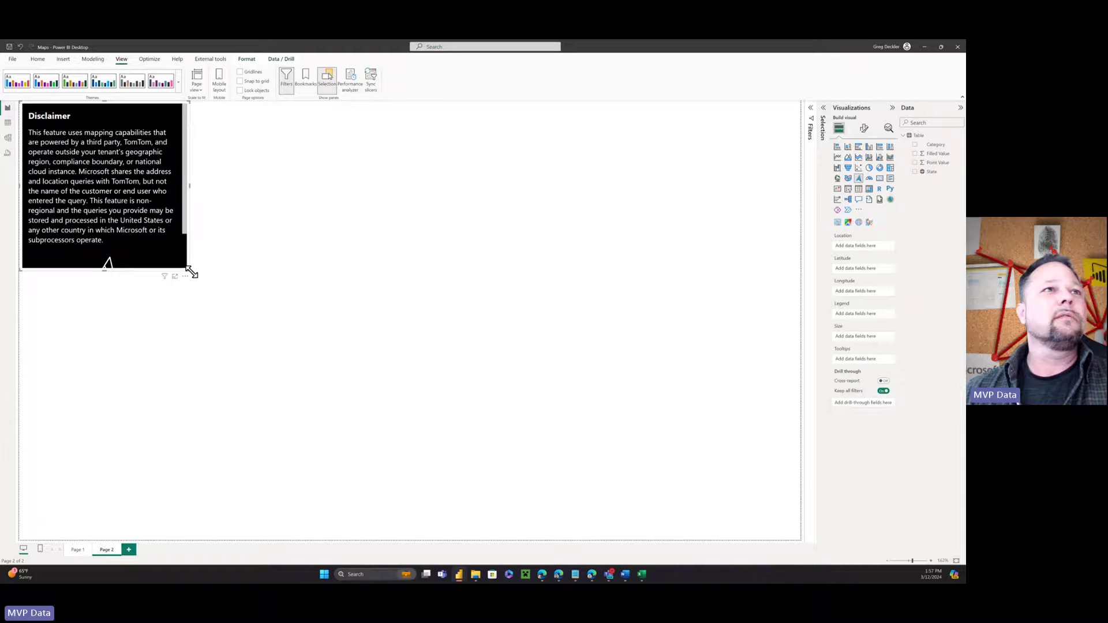
left_click_drag(191, 272, 798, 539)
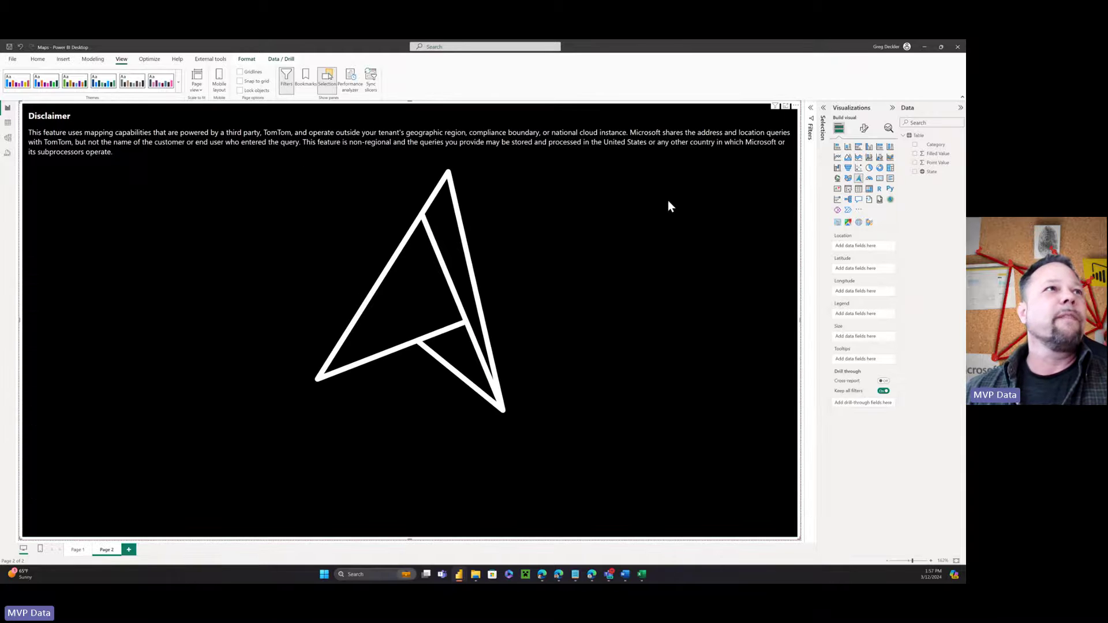
left_click(915, 172)
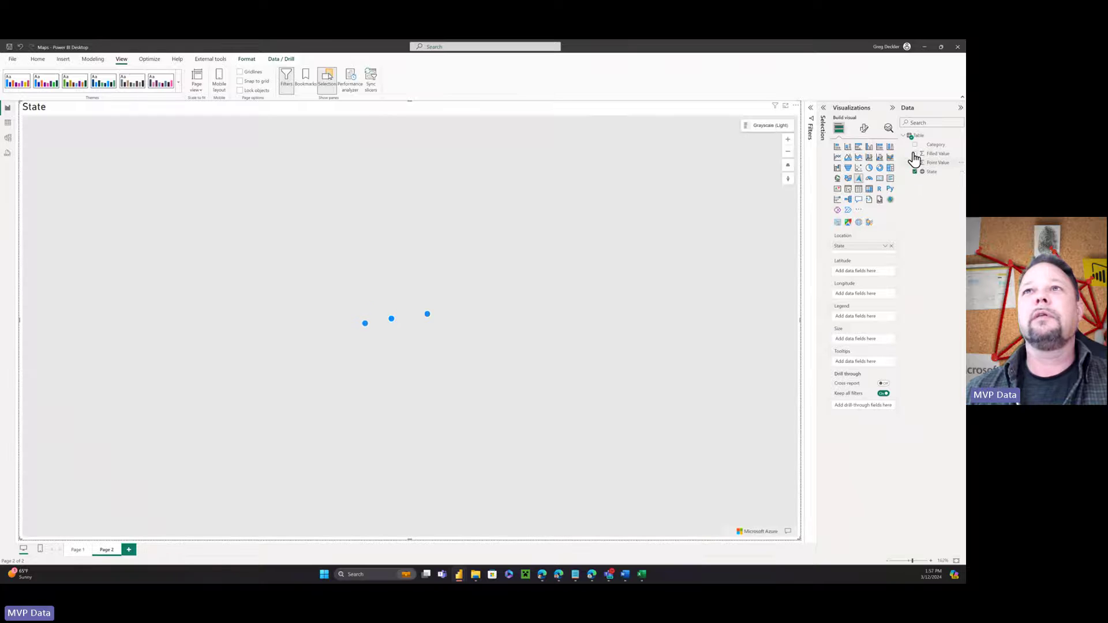
left_click(915, 154)
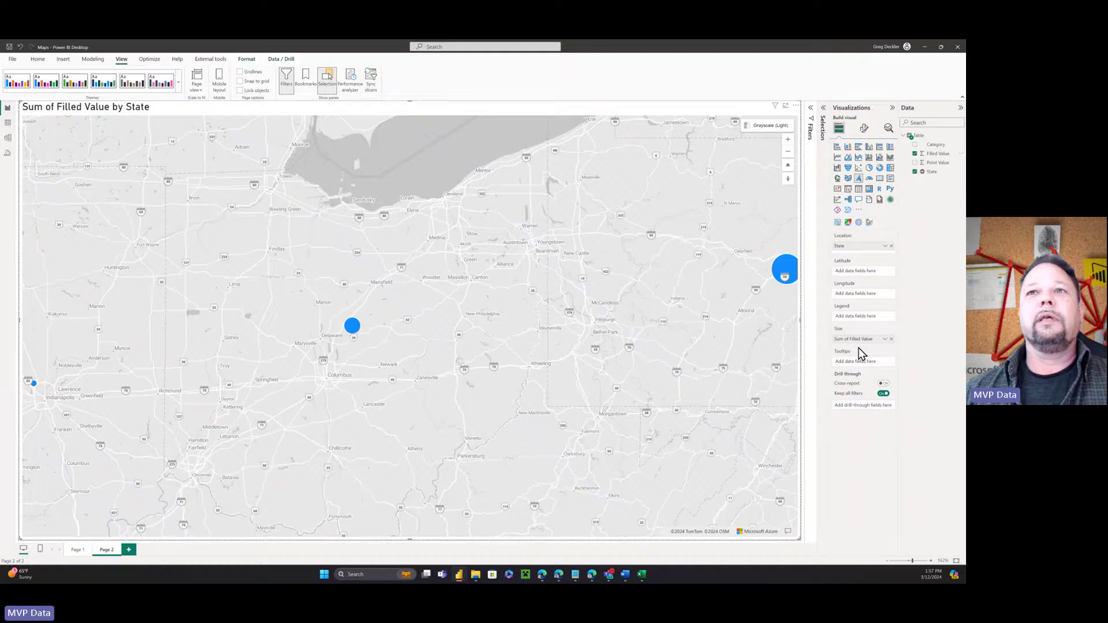
left_click_drag(860, 372, 860, 369)
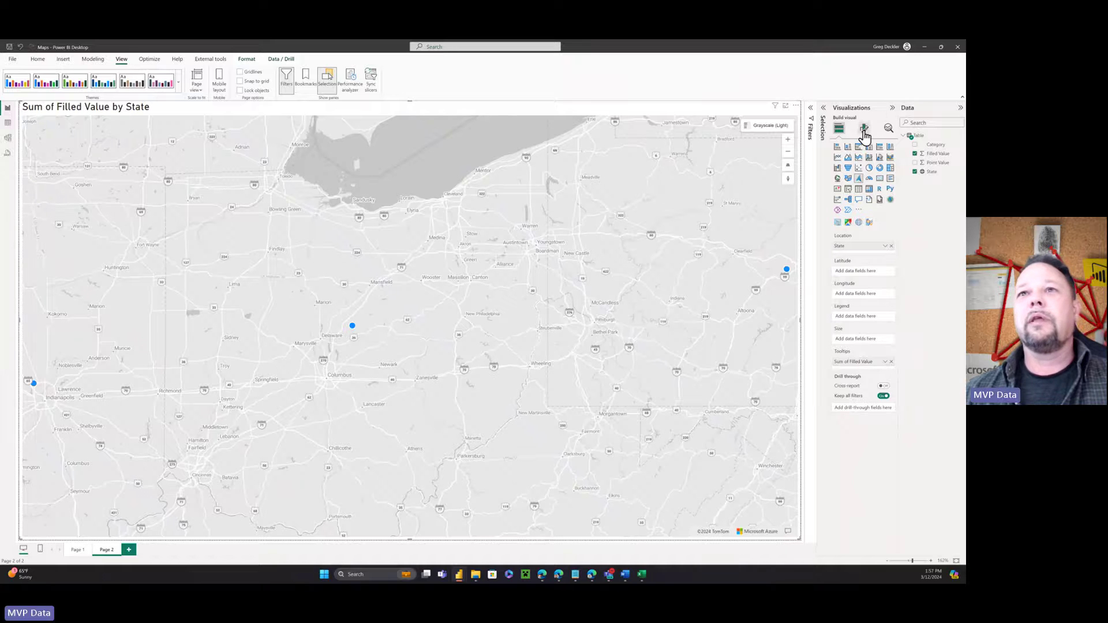
left_click(864, 128)
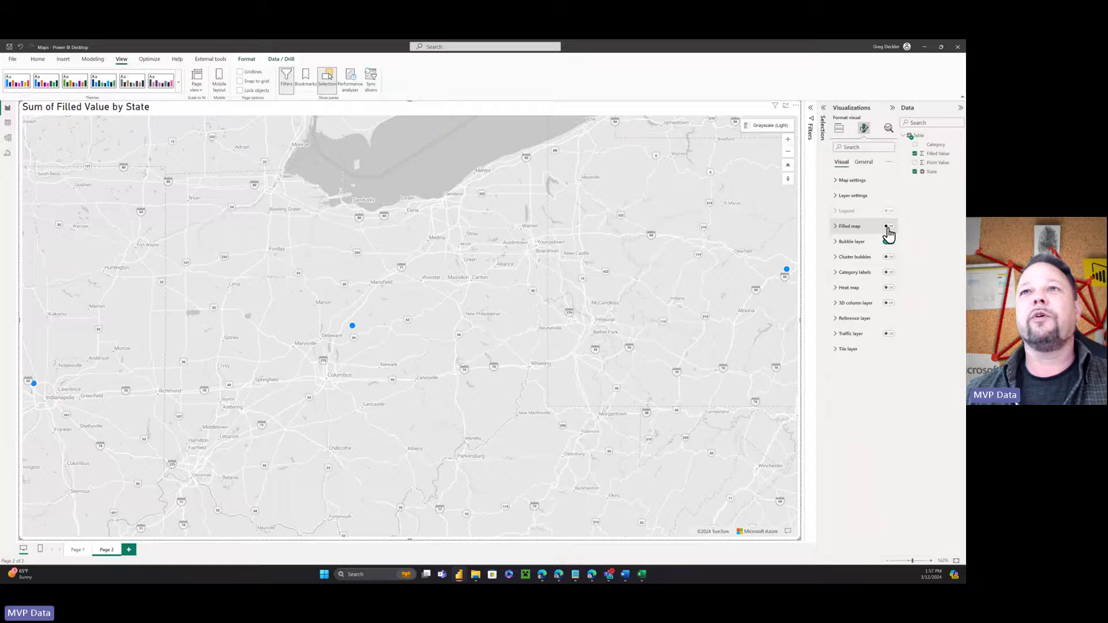
Enable the Filled map layer to shade Indiana, Ohio and Pennsylvania, keeping the bubble layer off.
left_click(888, 226)
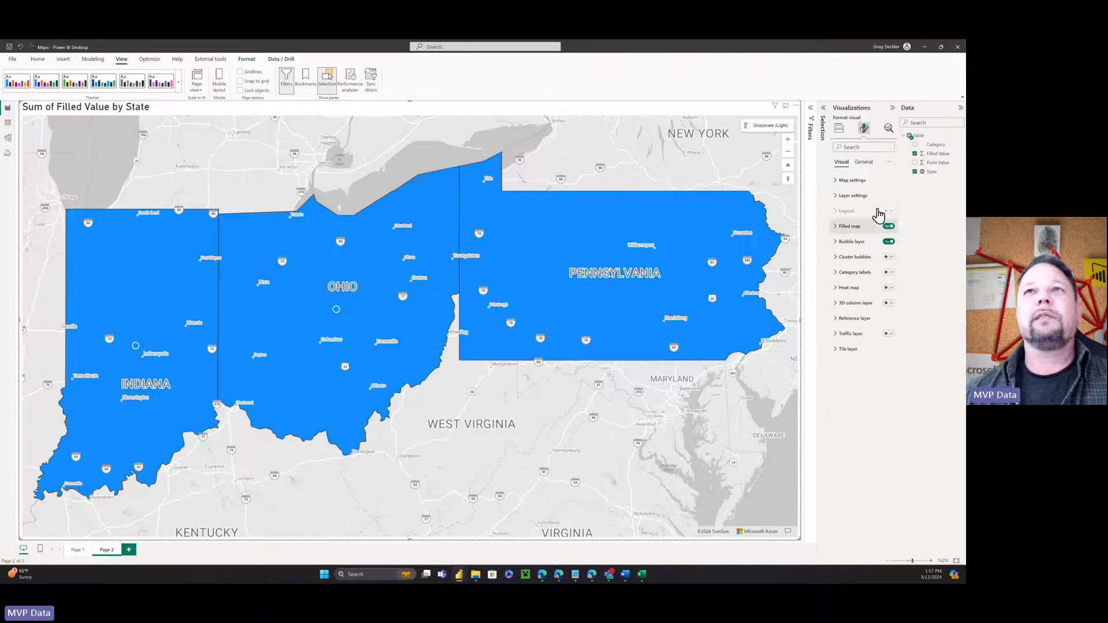
left_click(839, 128)
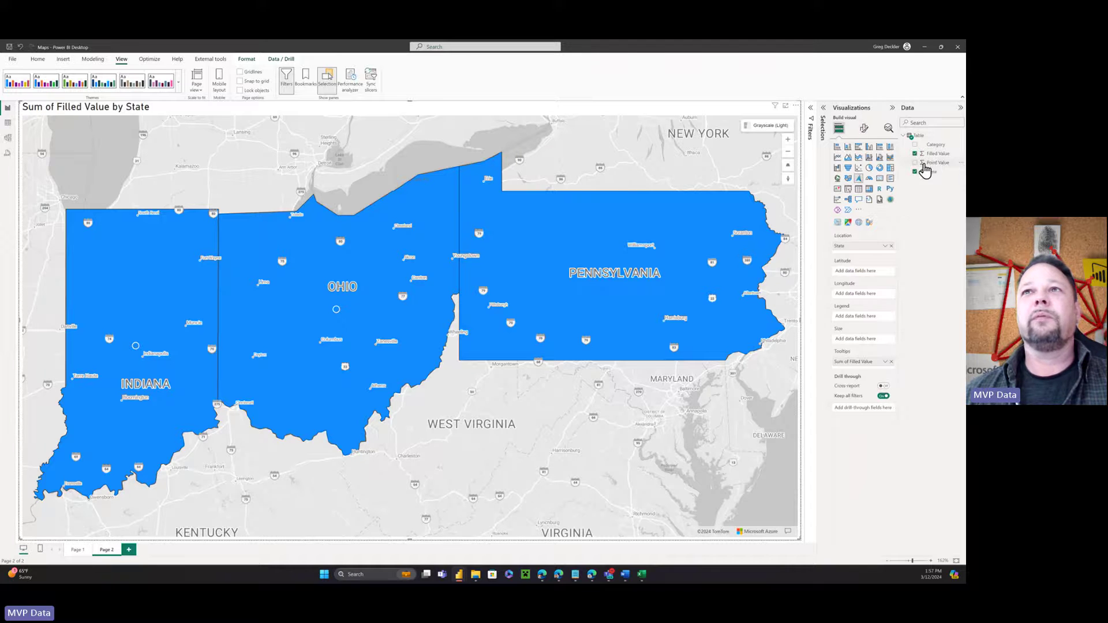
left_click_drag(924, 164, 862, 345)
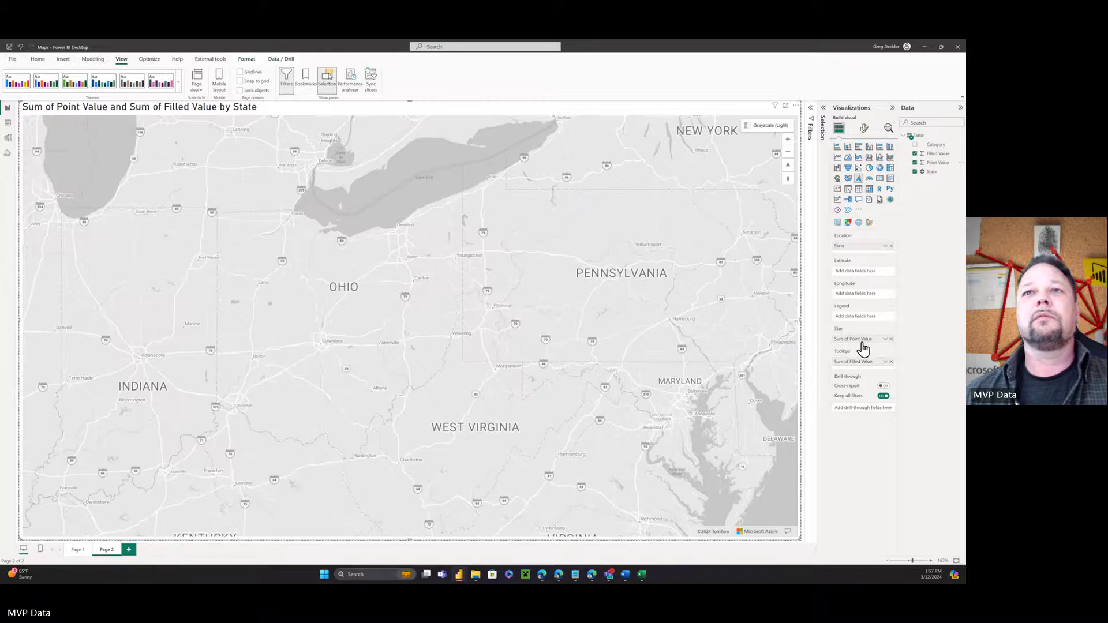
left_click(892, 339)
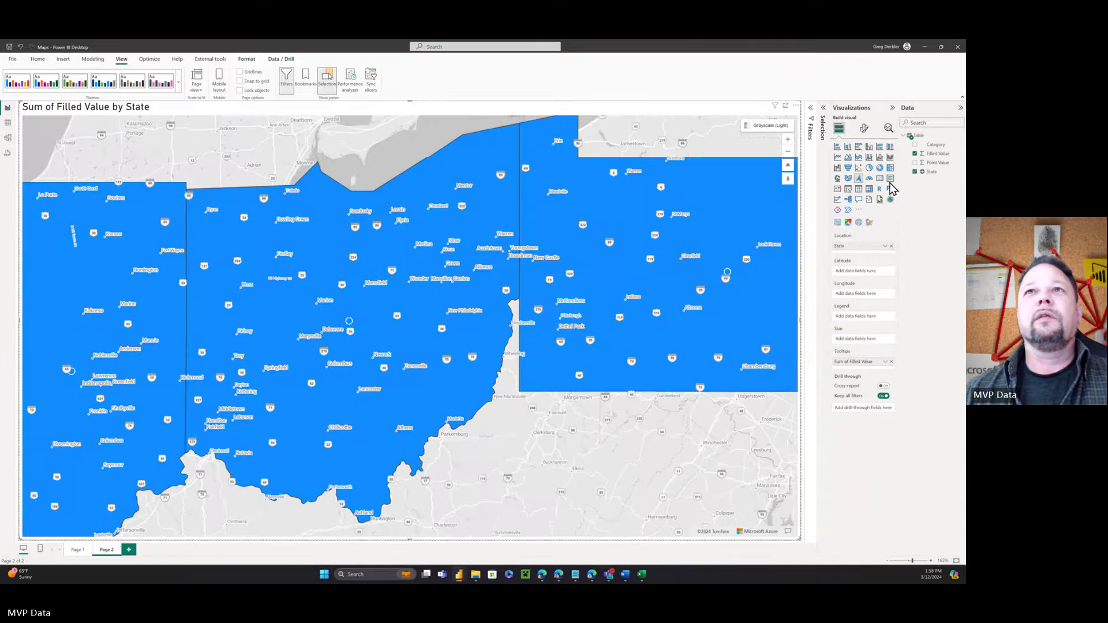
left_click(863, 129)
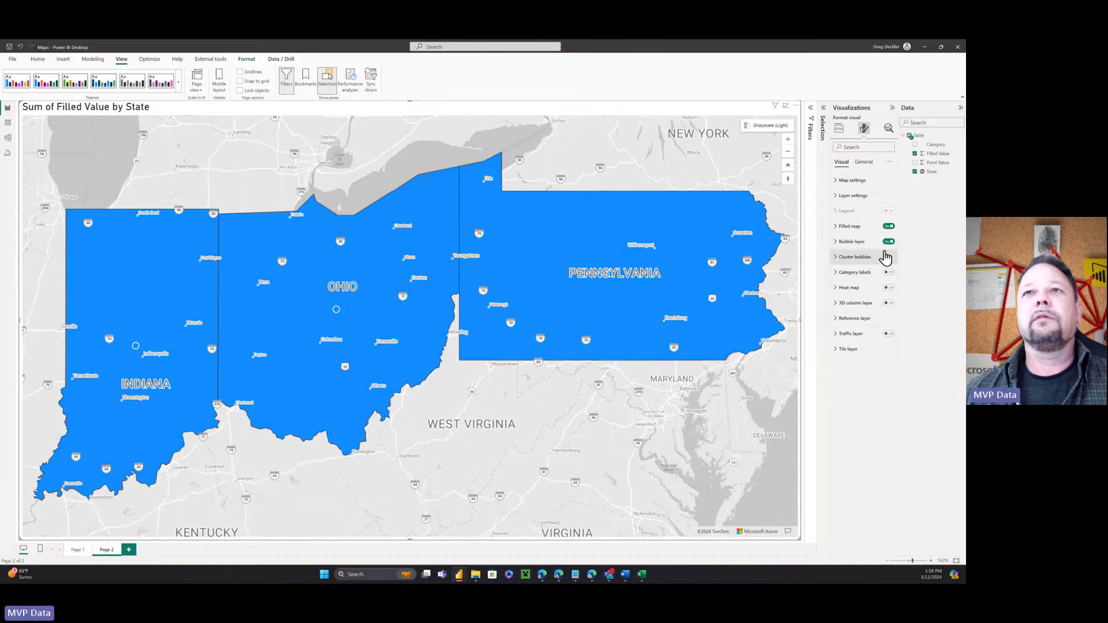
left_click(888, 243)
left_click(888, 243)
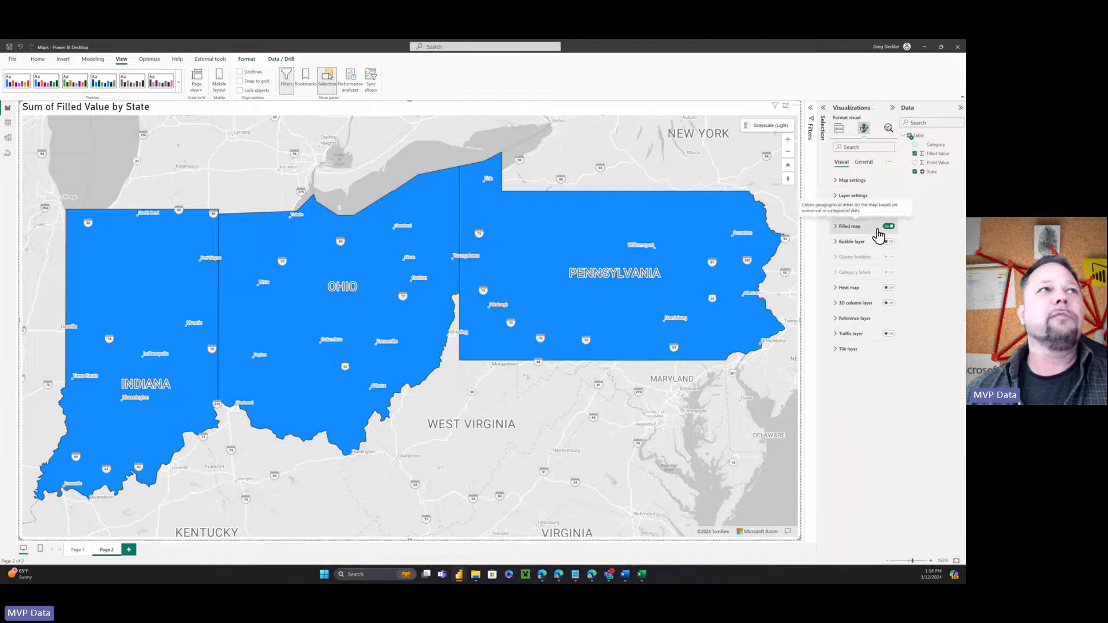
Turn off Auto zoom in the map's Map settings > View options.
left_click(840, 131)
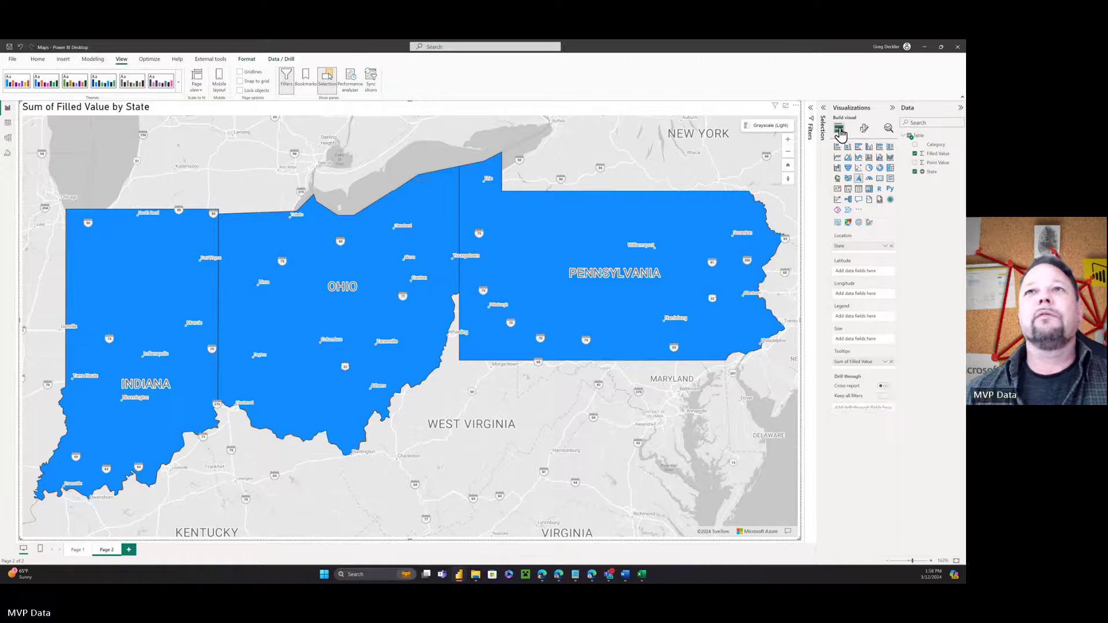
left_click(865, 131)
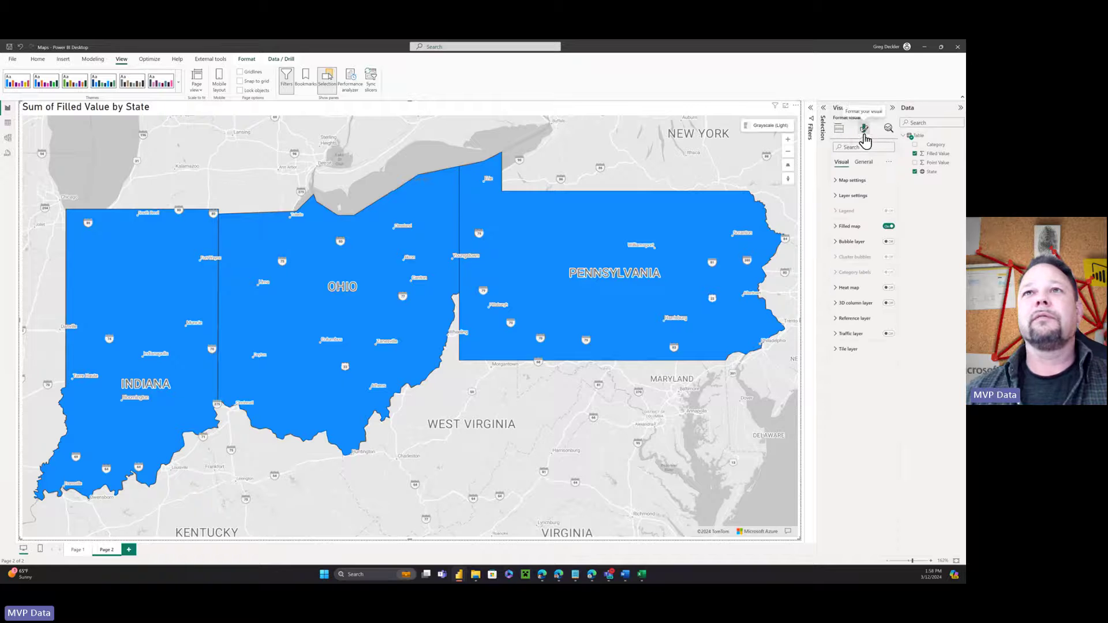
left_click(837, 196)
left_click(840, 181)
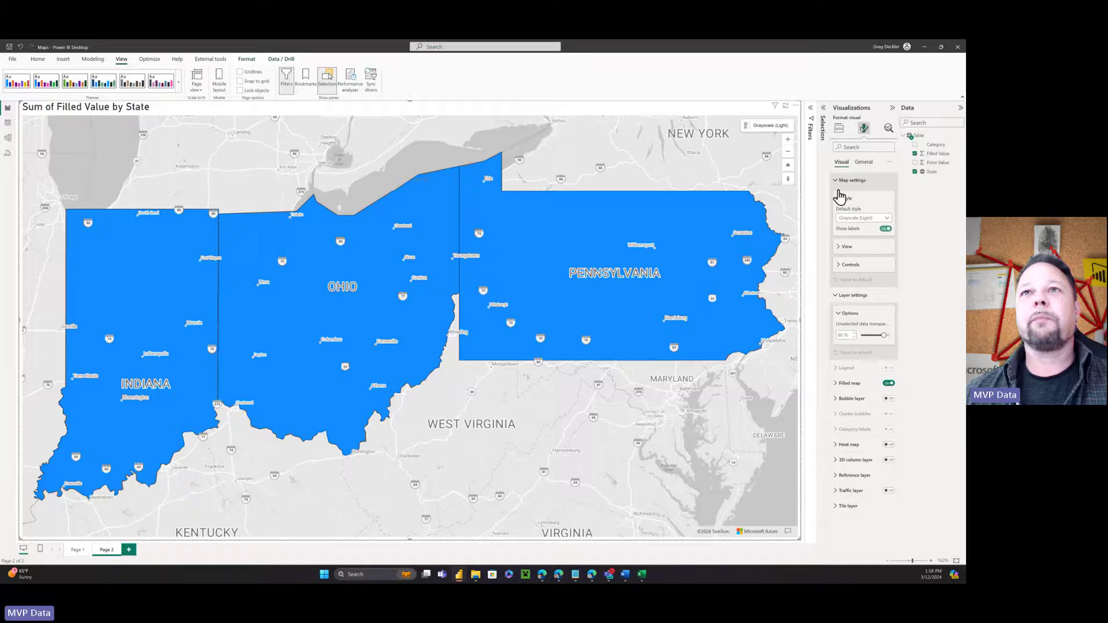
left_click(844, 247)
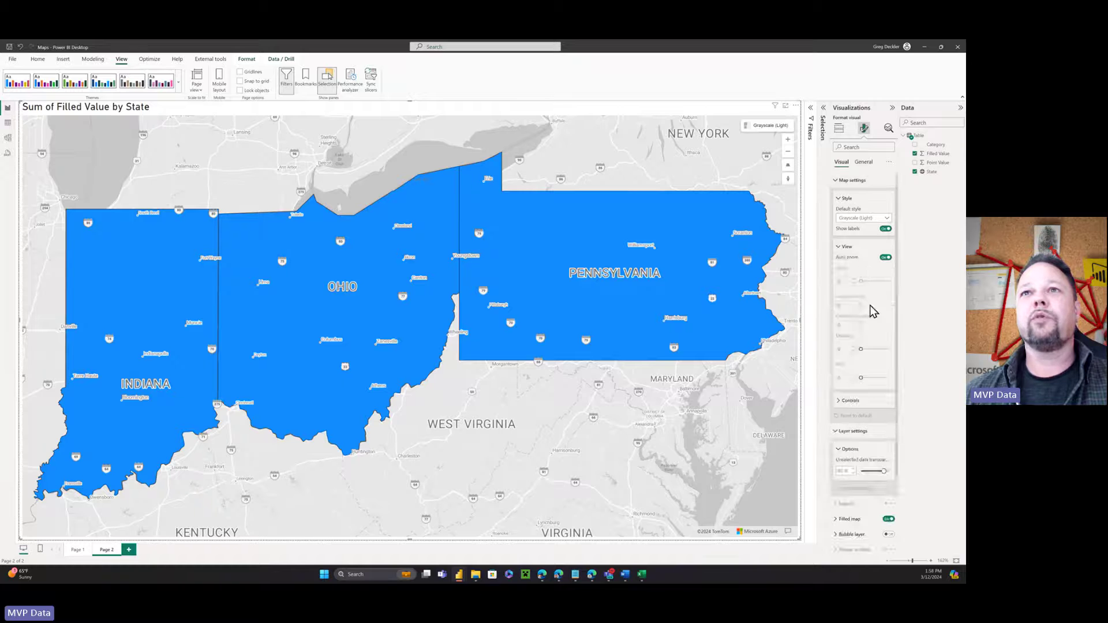
left_click(884, 258)
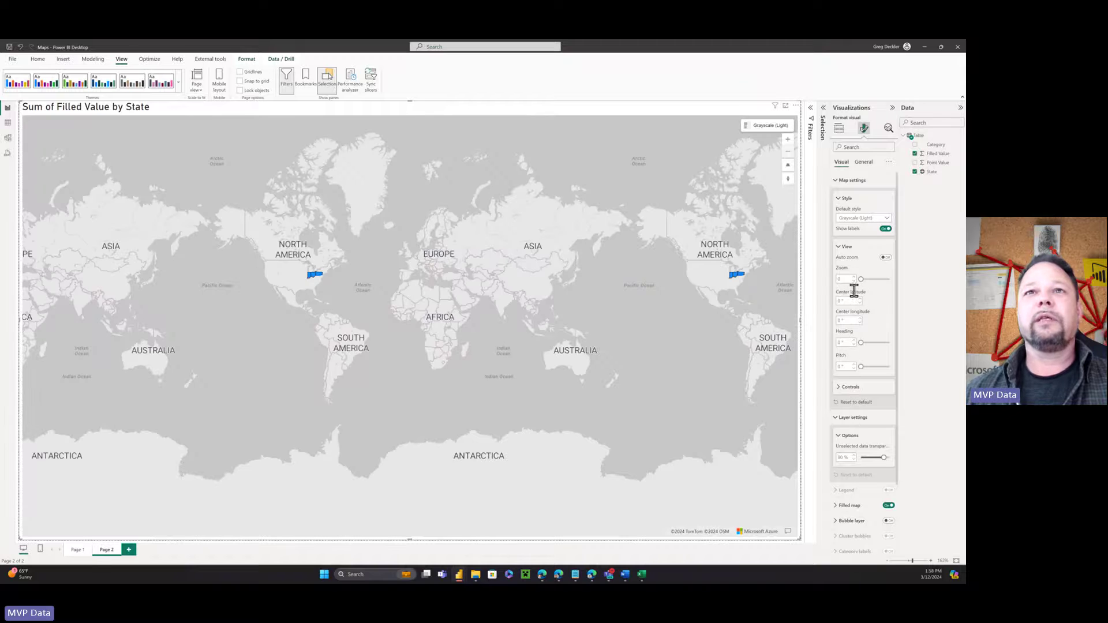
Enter first center latitude and longitude values and a zoom level of 6.
left_click(843, 301)
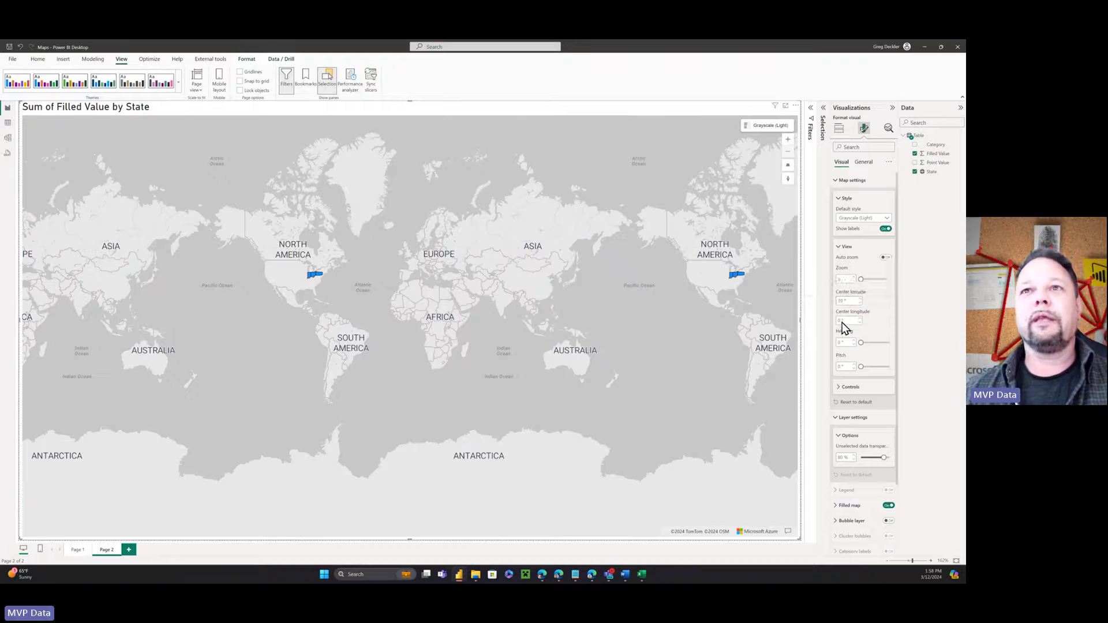
left_click(850, 320)
type("-83")
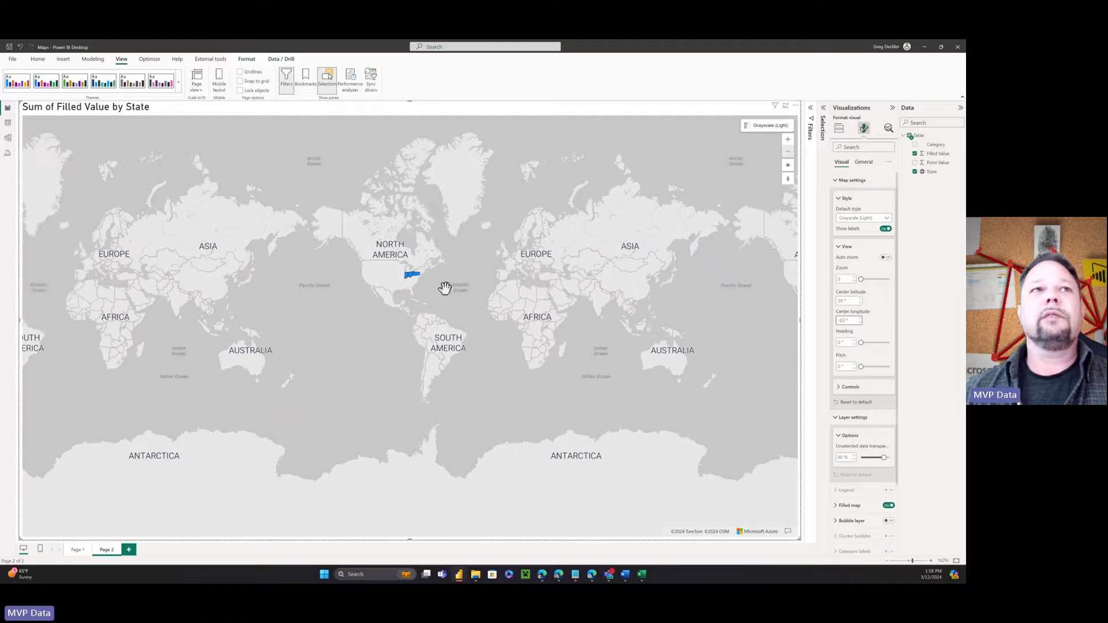
left_click(846, 279)
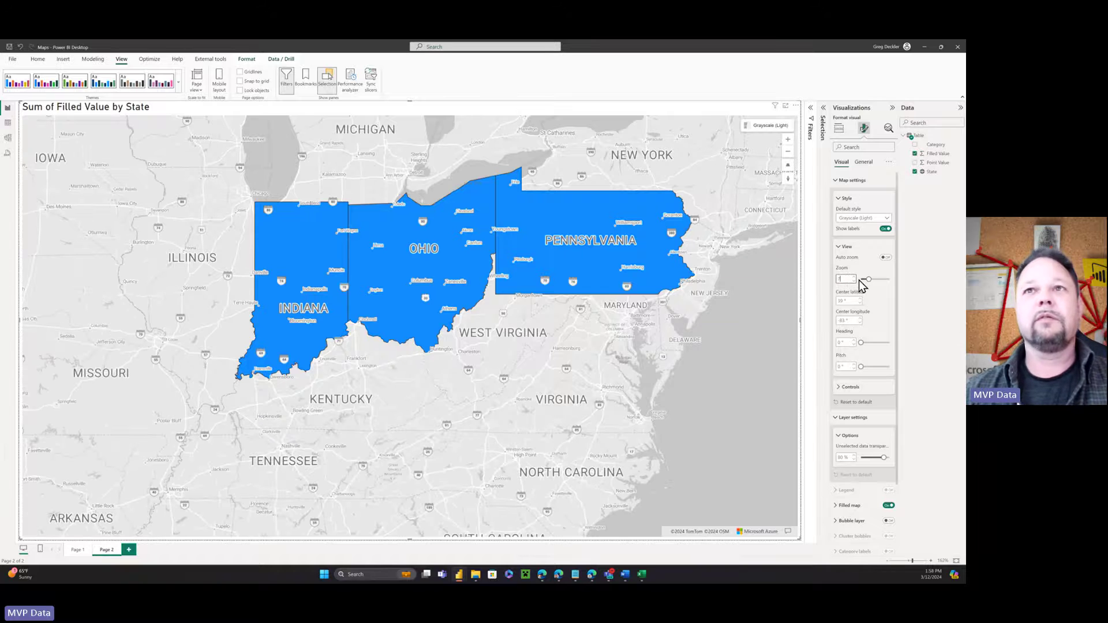
type("6")
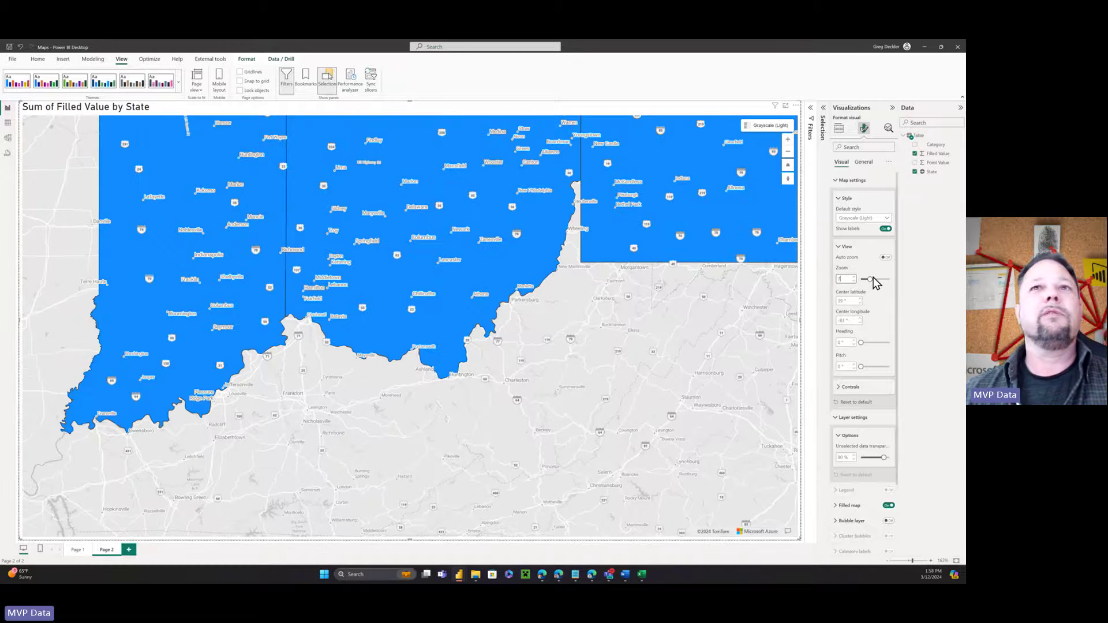
left_click(866, 281)
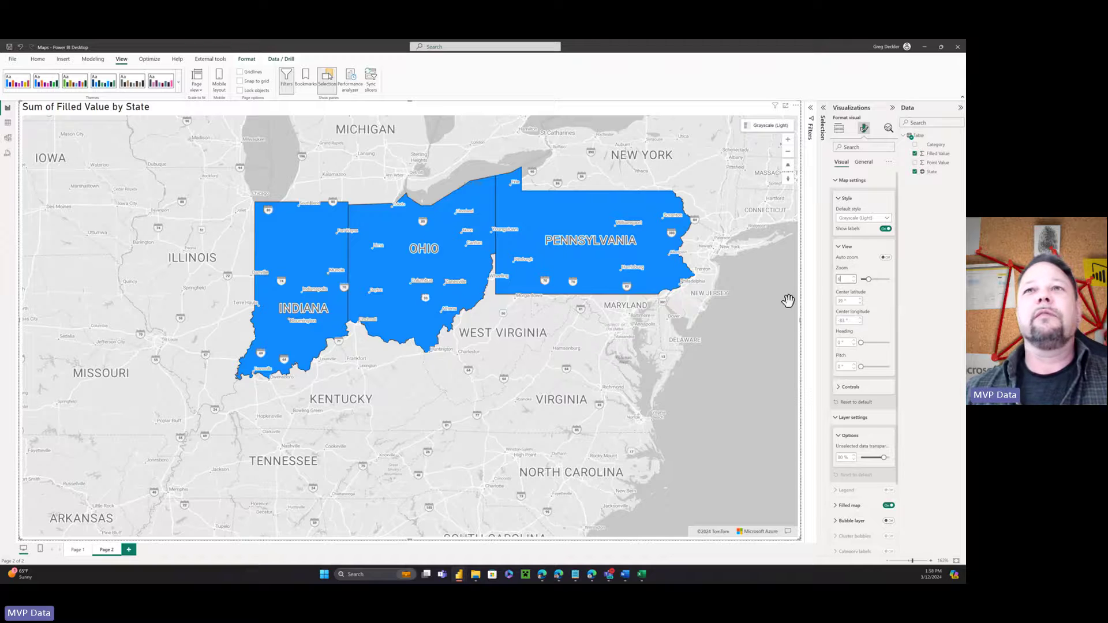
Settle the view on center longitude -81 and latitude 40, and retype the zoom level.
double_click(842, 321)
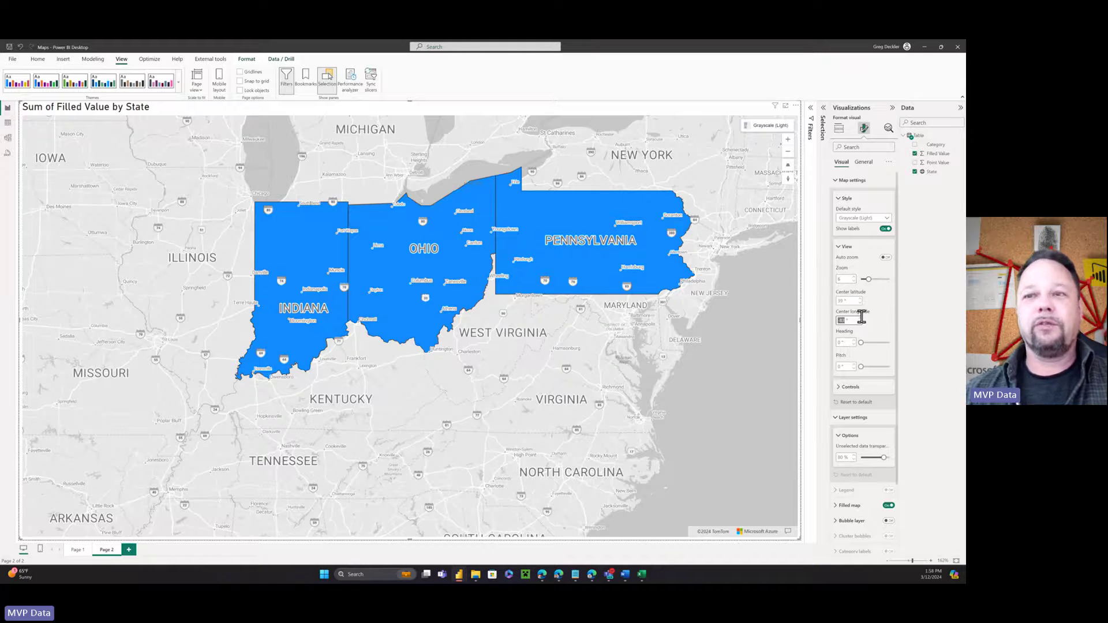
type("-8")
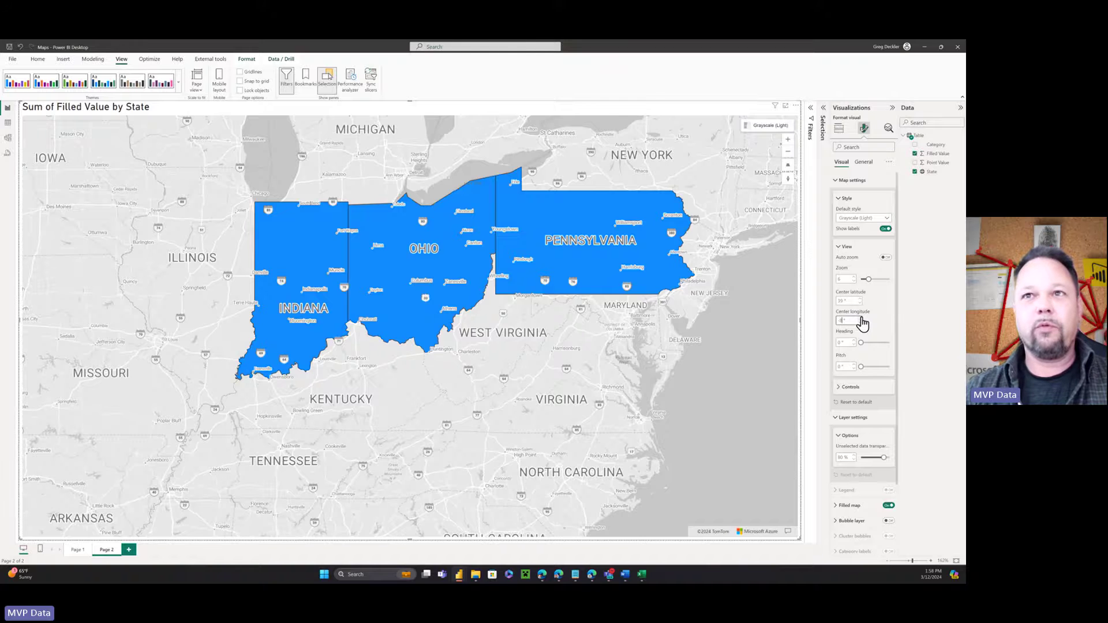
type("4")
key("Return")
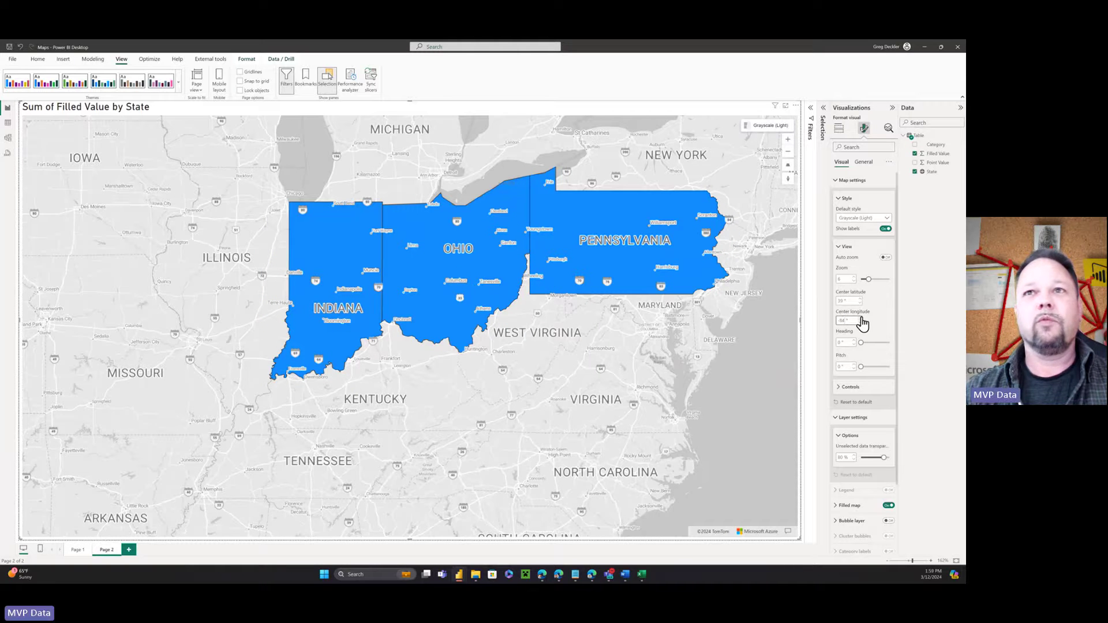
left_click(860, 318)
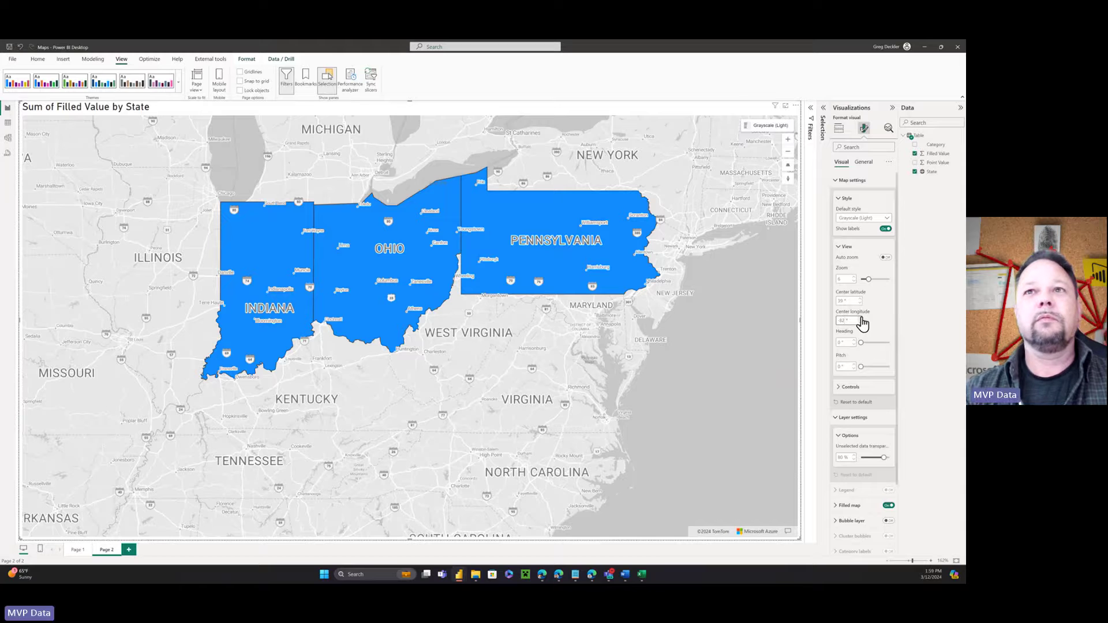
type("-8")
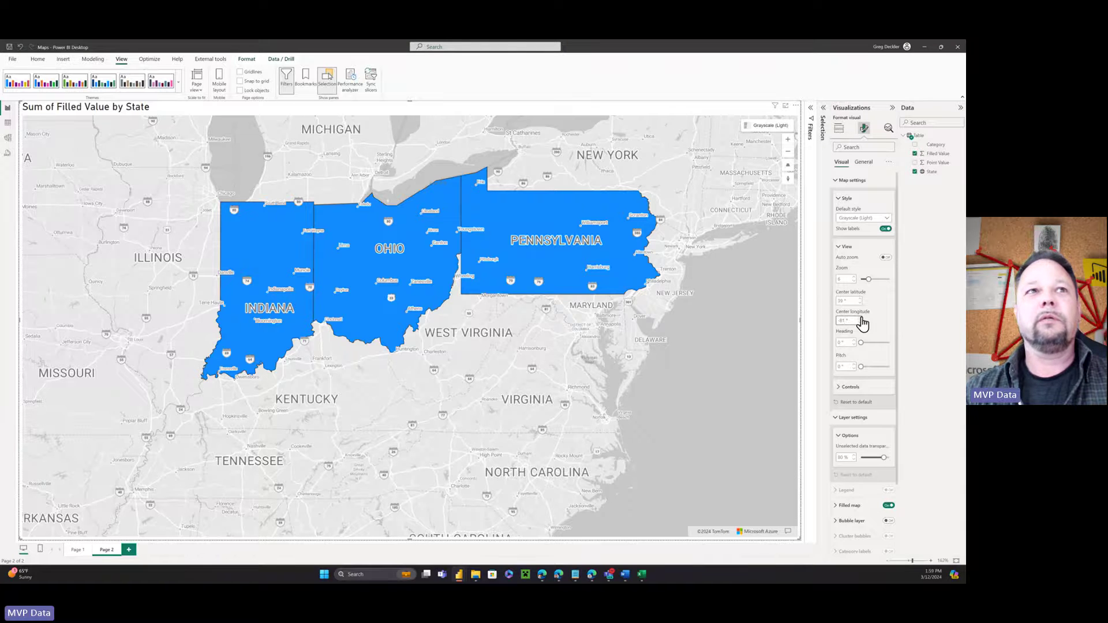
key("Return")
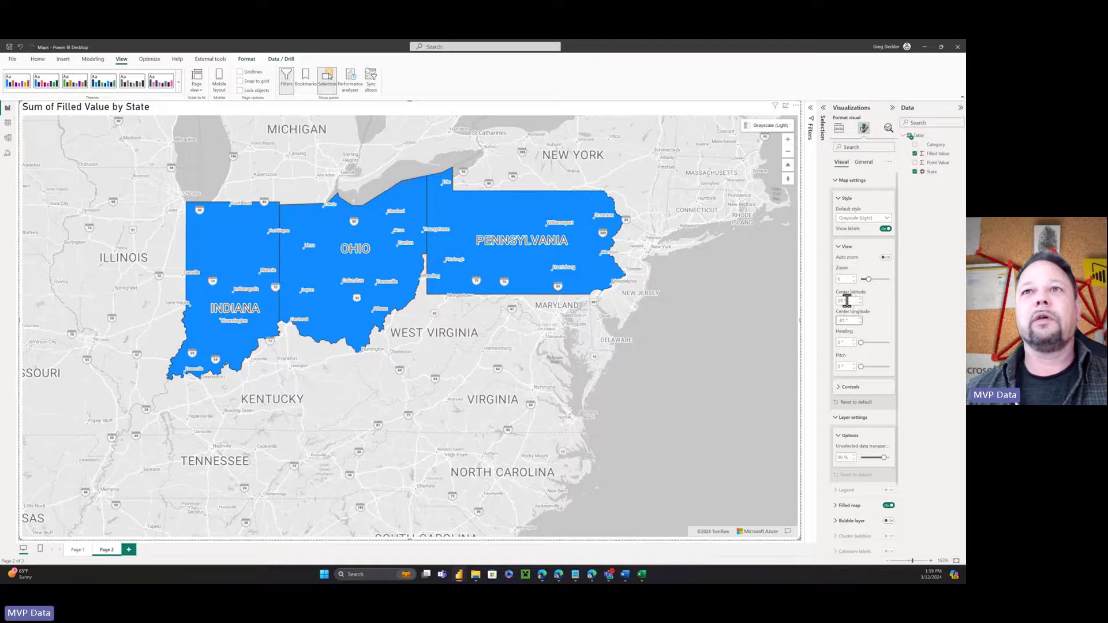
left_click(843, 300)
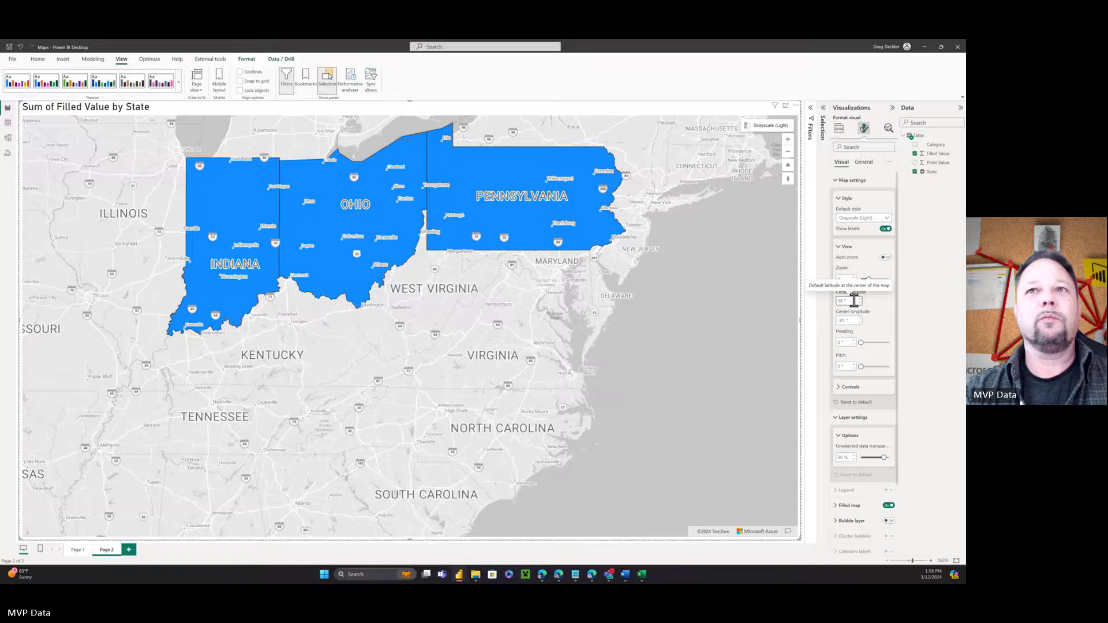
type("40")
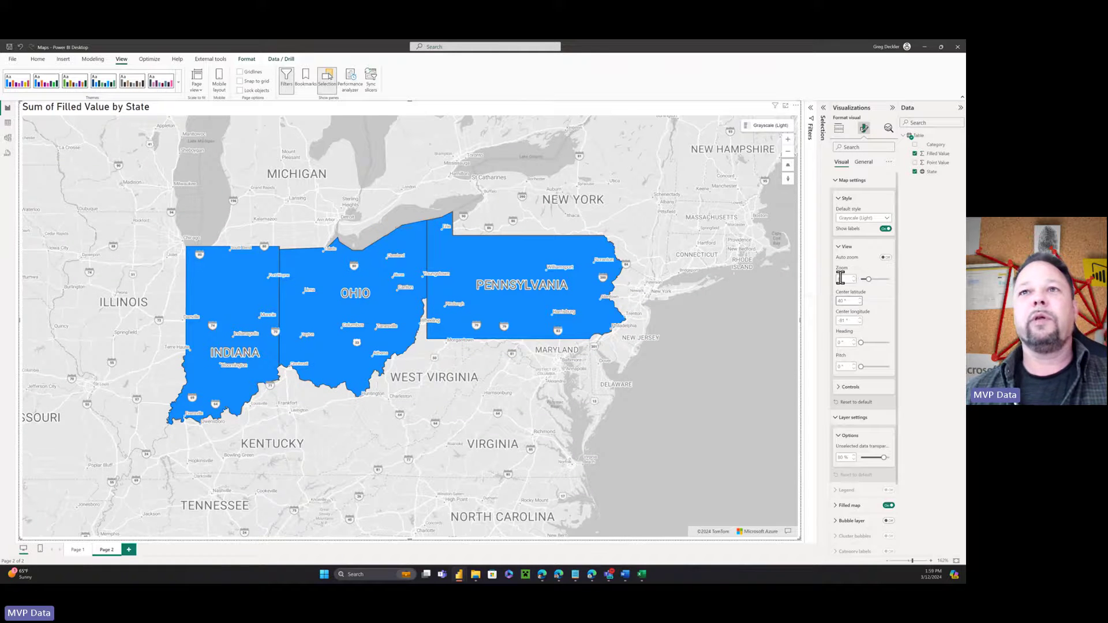
double_click(842, 280)
type("7")
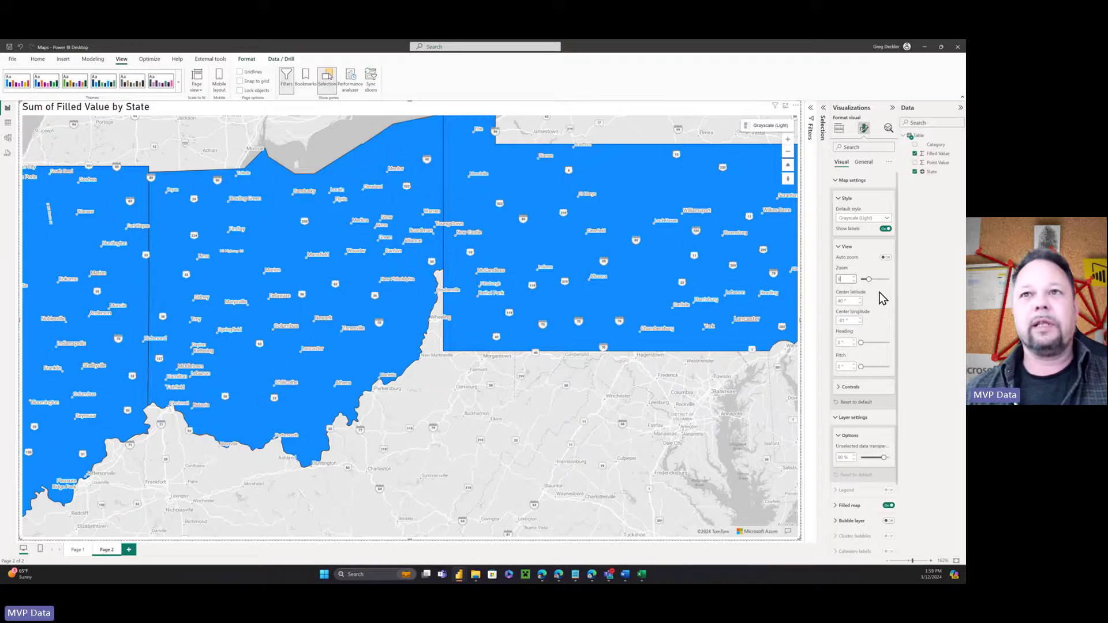
type("6")
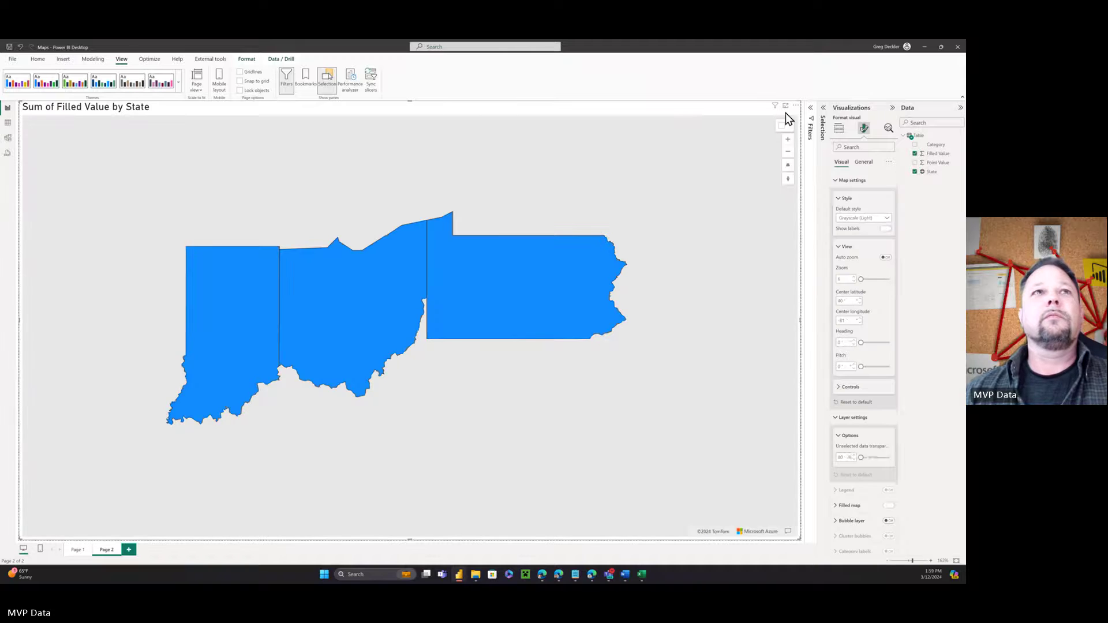
In the Selection pane, try renaming the first map visual, then select the Sum of Point Value map.
left_click(823, 116)
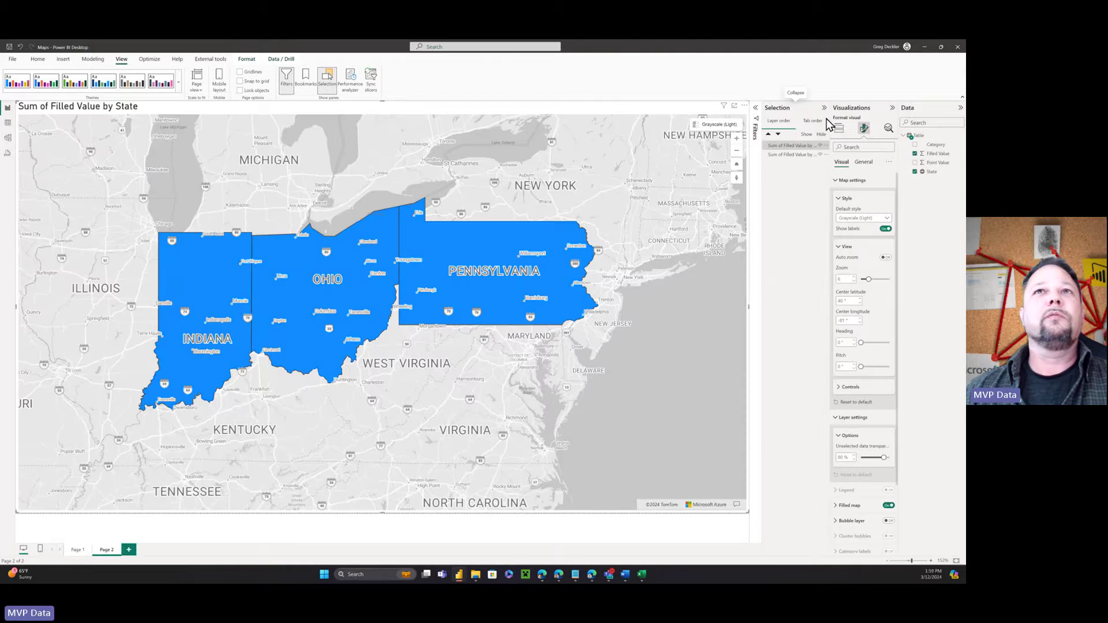
double_click(795, 147)
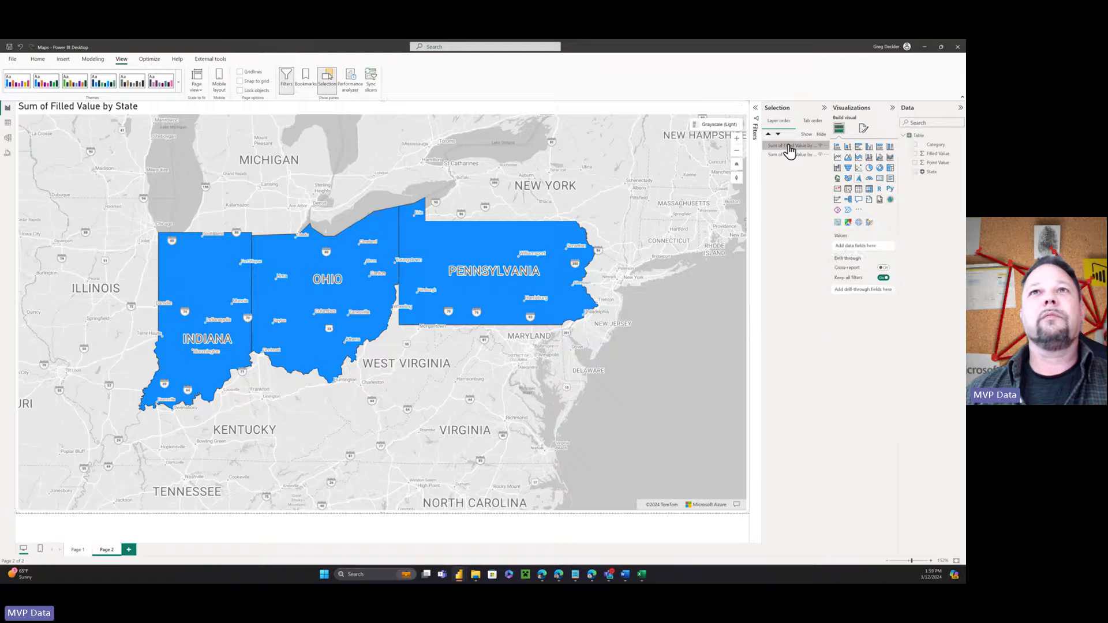
double_click(789, 145)
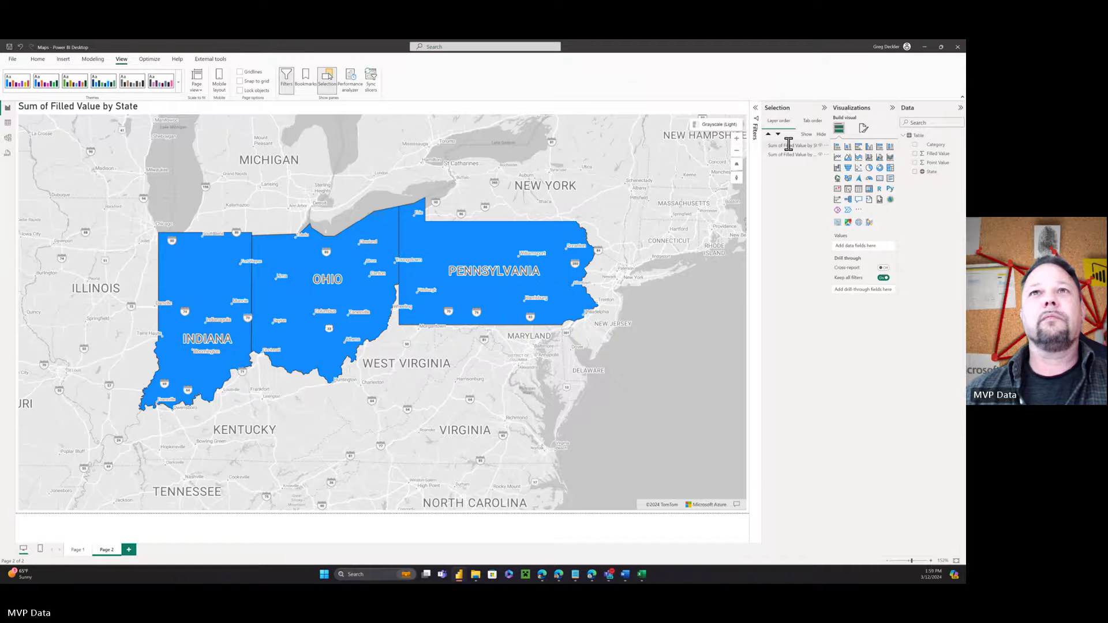
key("End")
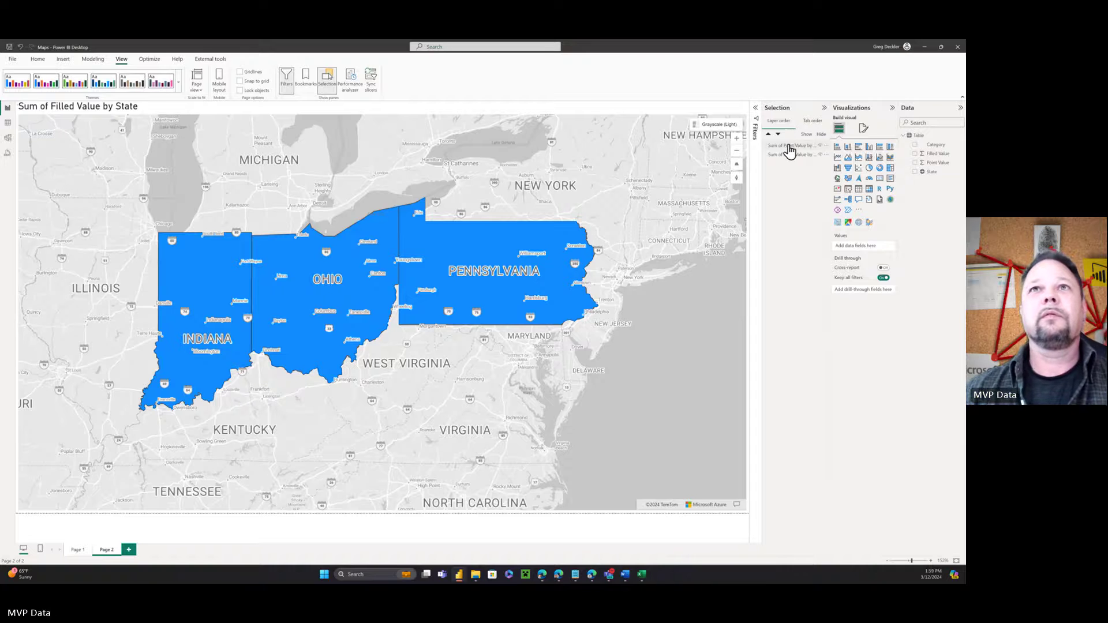
left_click(789, 146)
left_click(801, 147)
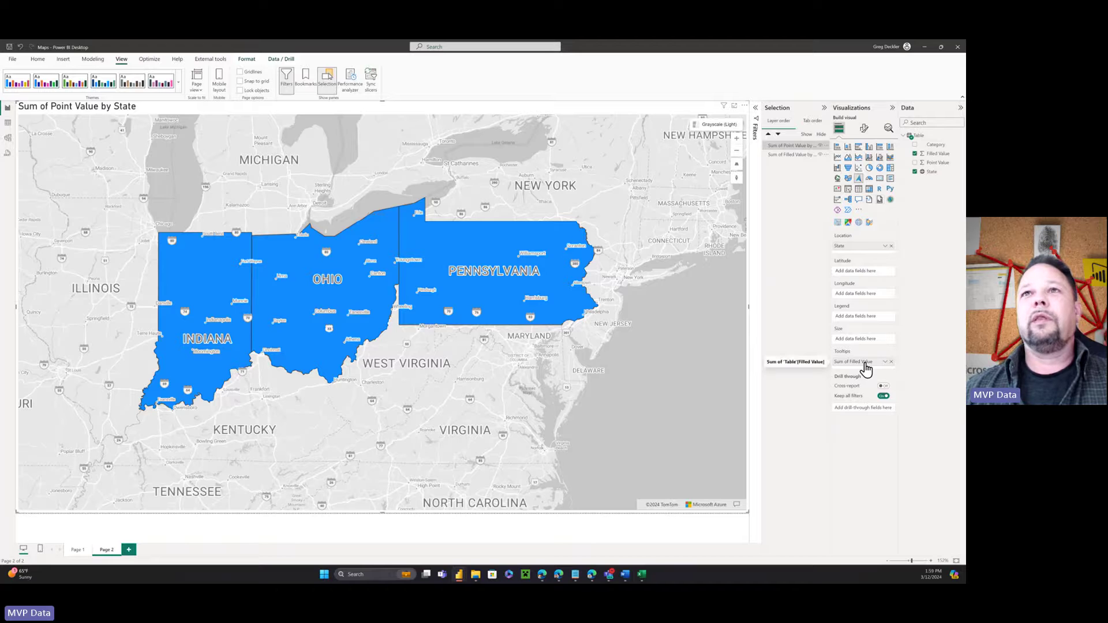
Switch the top map to bubbles sized by Point Value and drop the Sum of Filled Value tooltip.
left_click(862, 130)
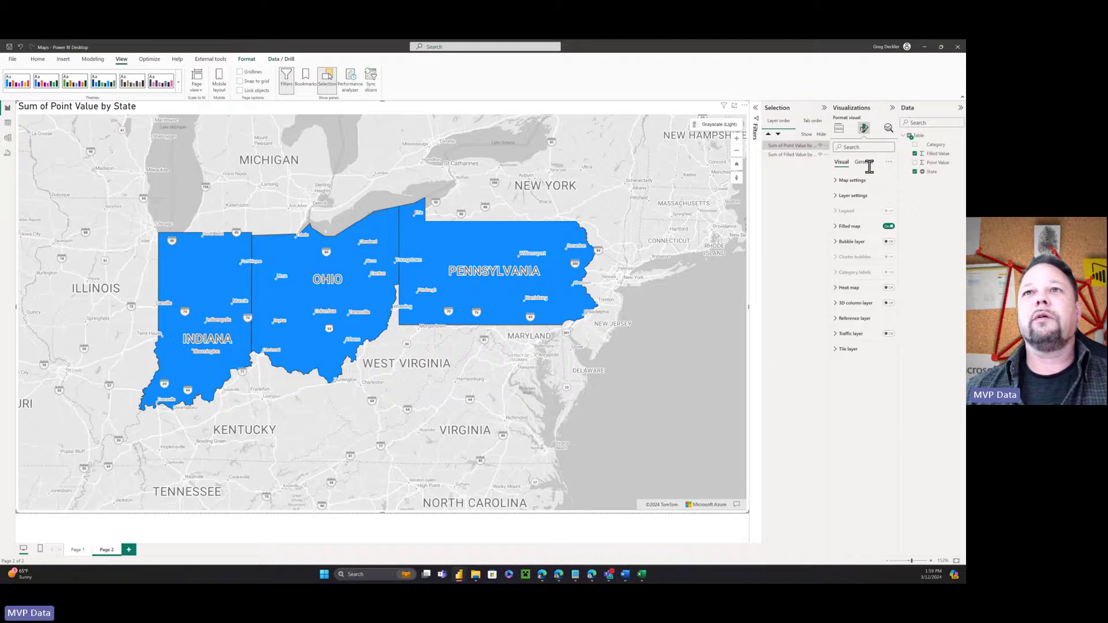
left_click(890, 243)
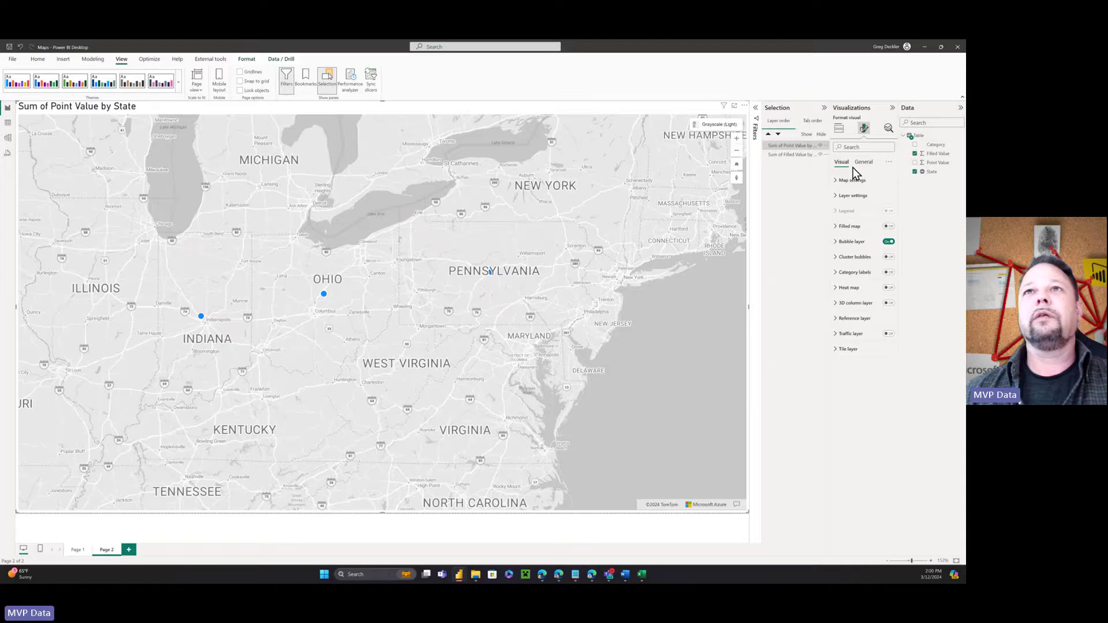
left_click(839, 129)
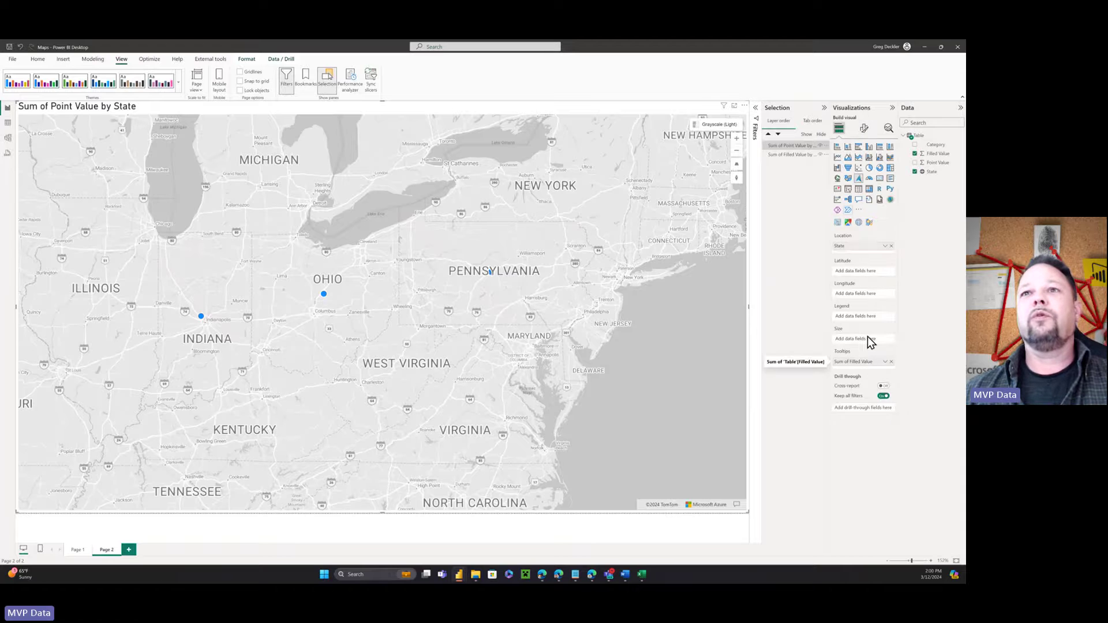
left_click(893, 362)
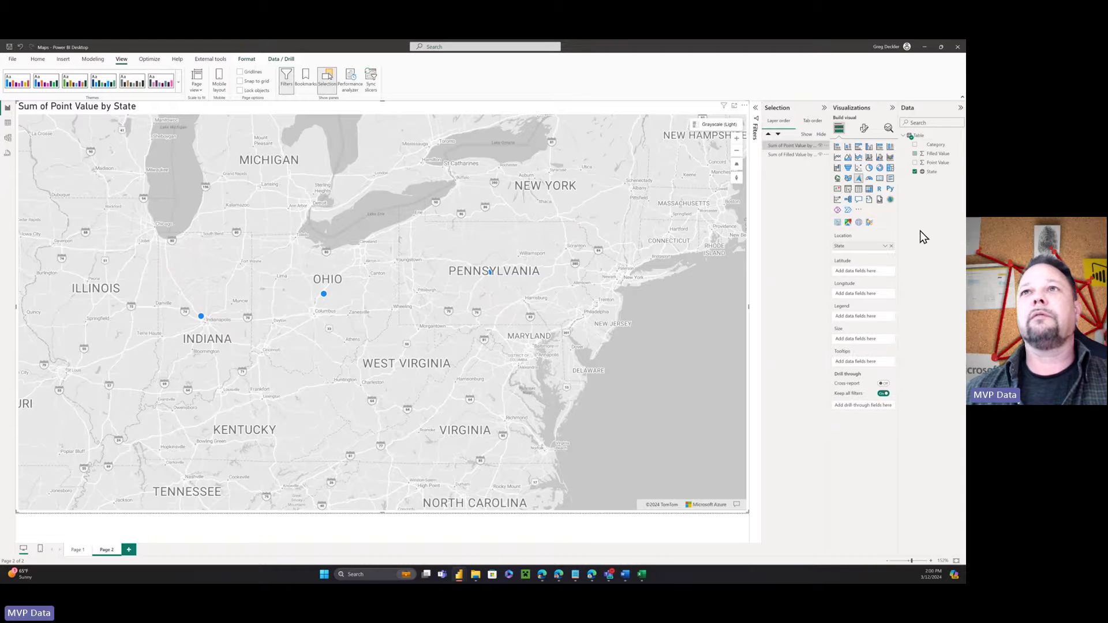
left_click_drag(936, 164, 874, 340)
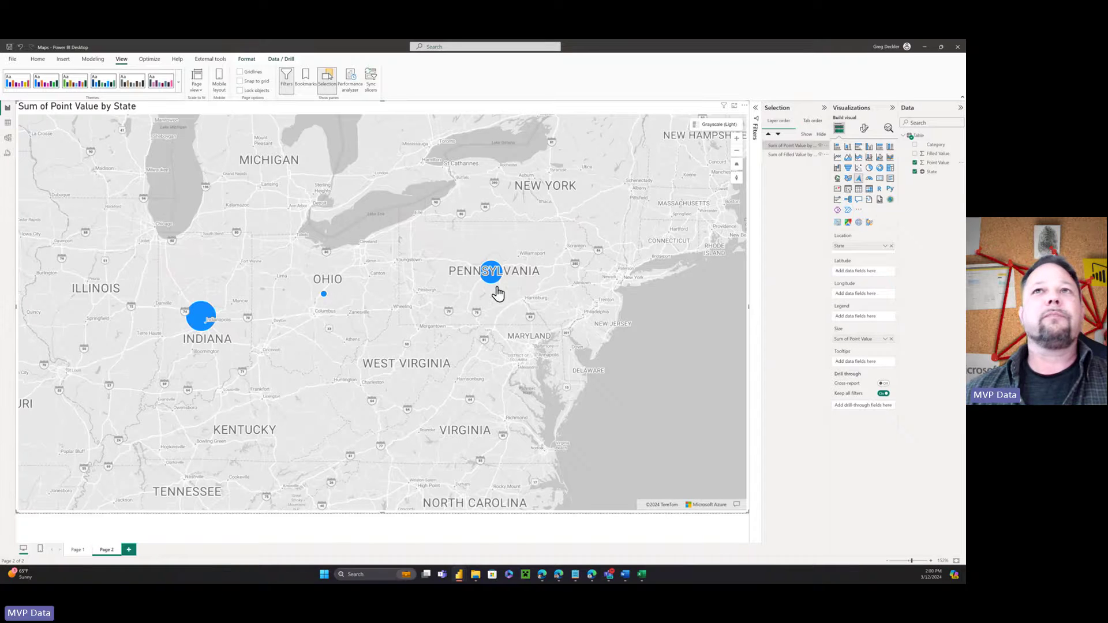
left_click(864, 128)
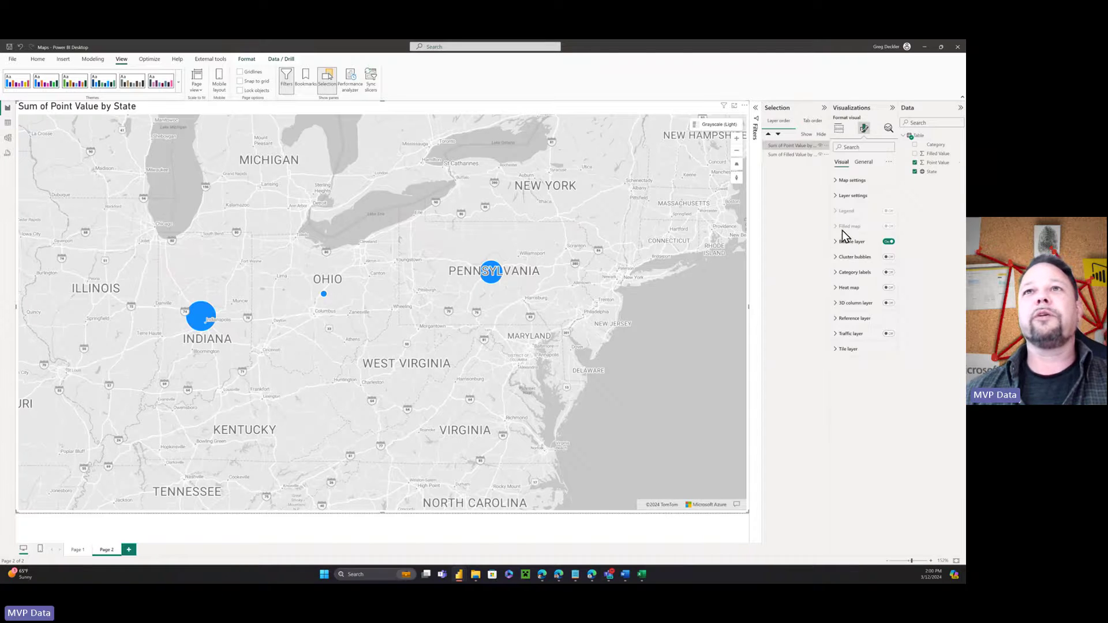
left_click(849, 196)
left_click(851, 181)
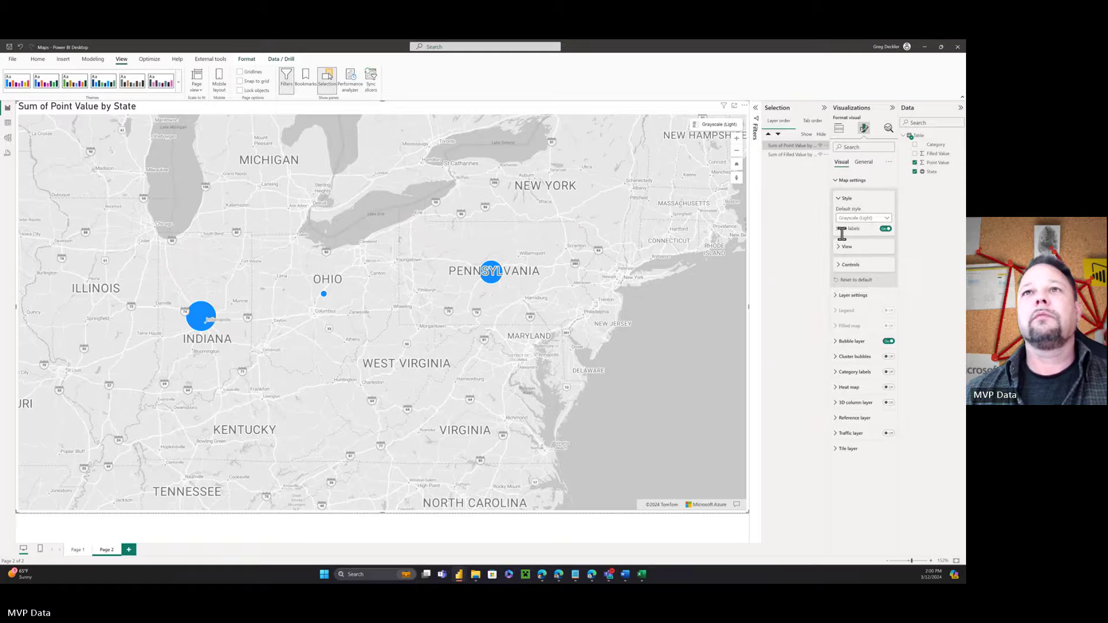
left_click(842, 247)
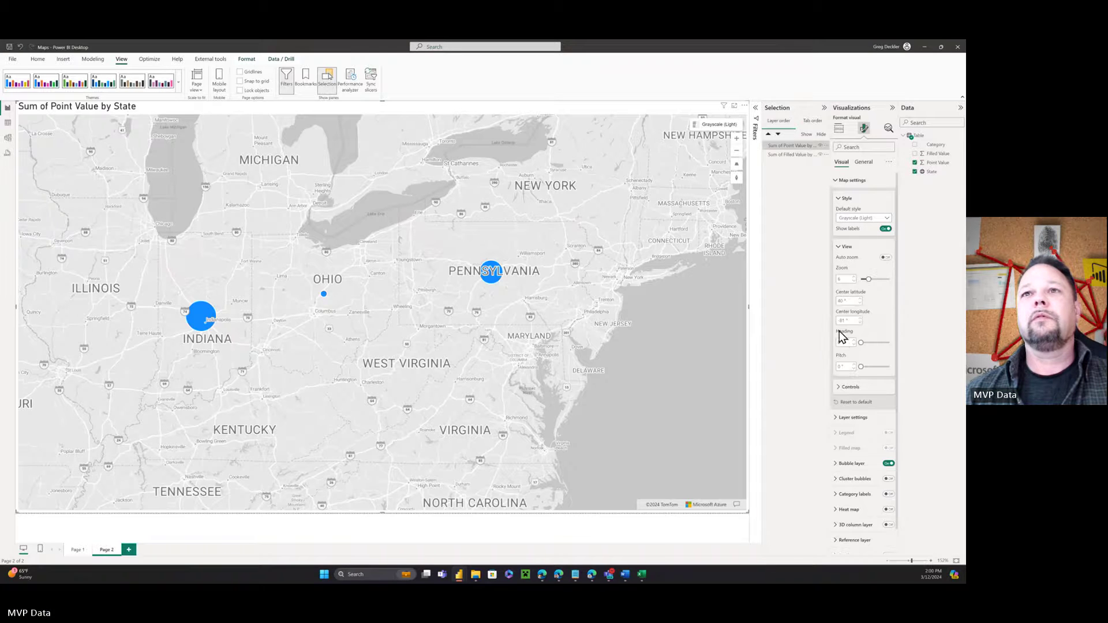
Set the bubble map's default base map style to Blank.
left_click(840, 131)
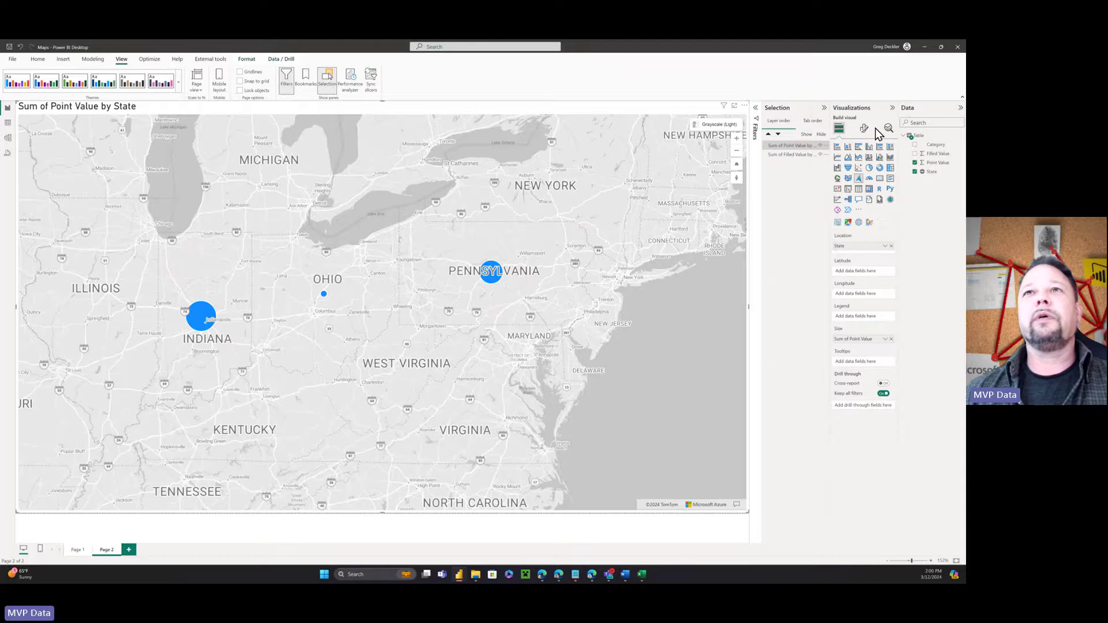
left_click(863, 129)
left_click(839, 180)
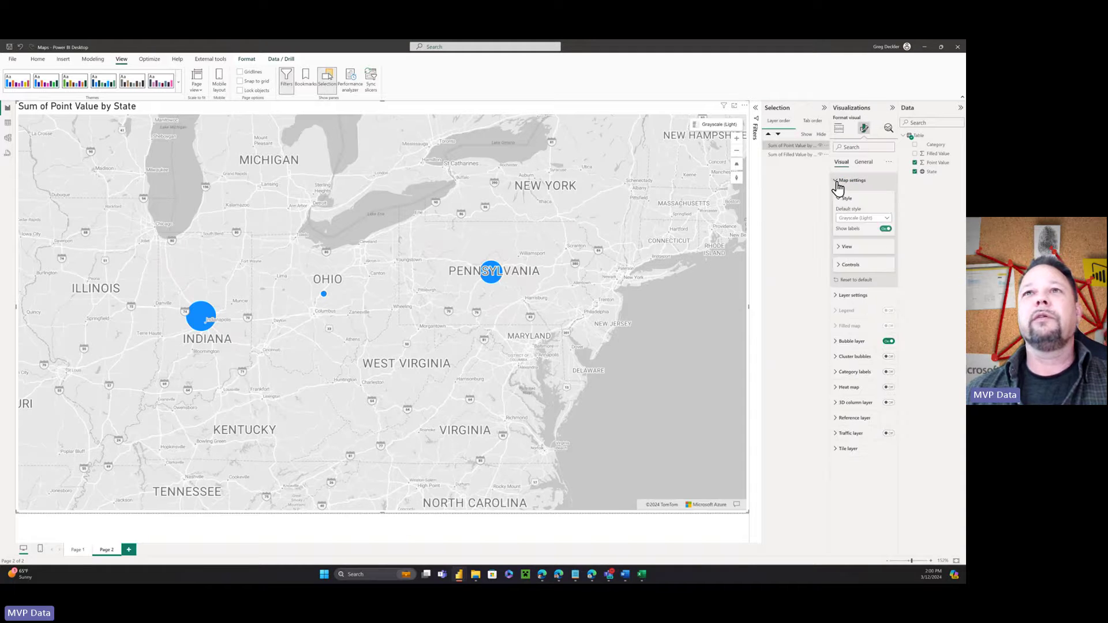
left_click(886, 220)
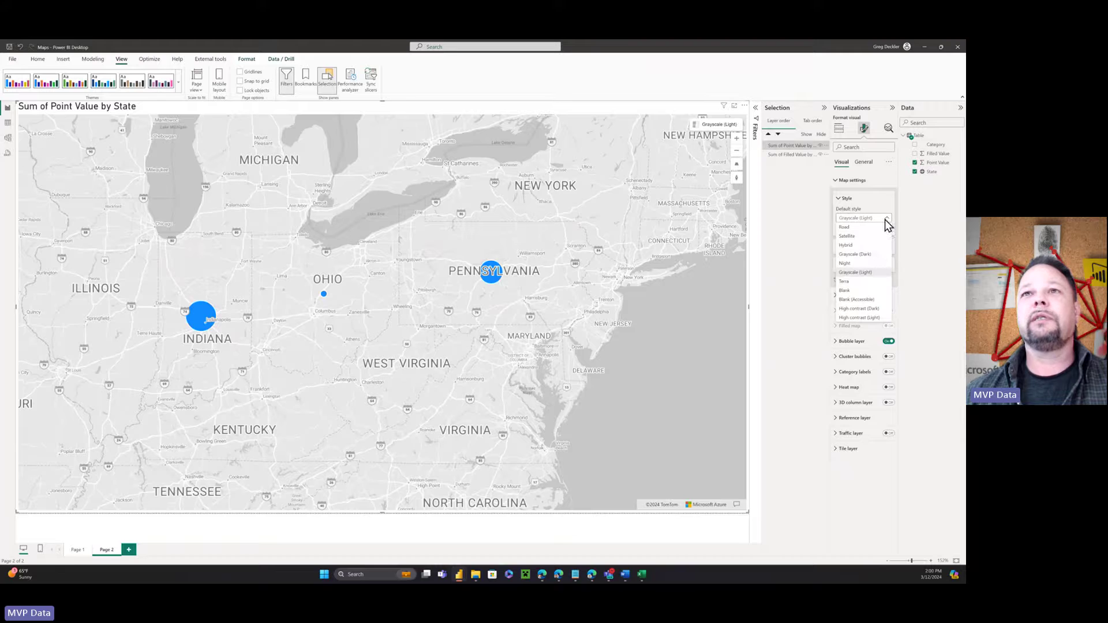
left_click(847, 291)
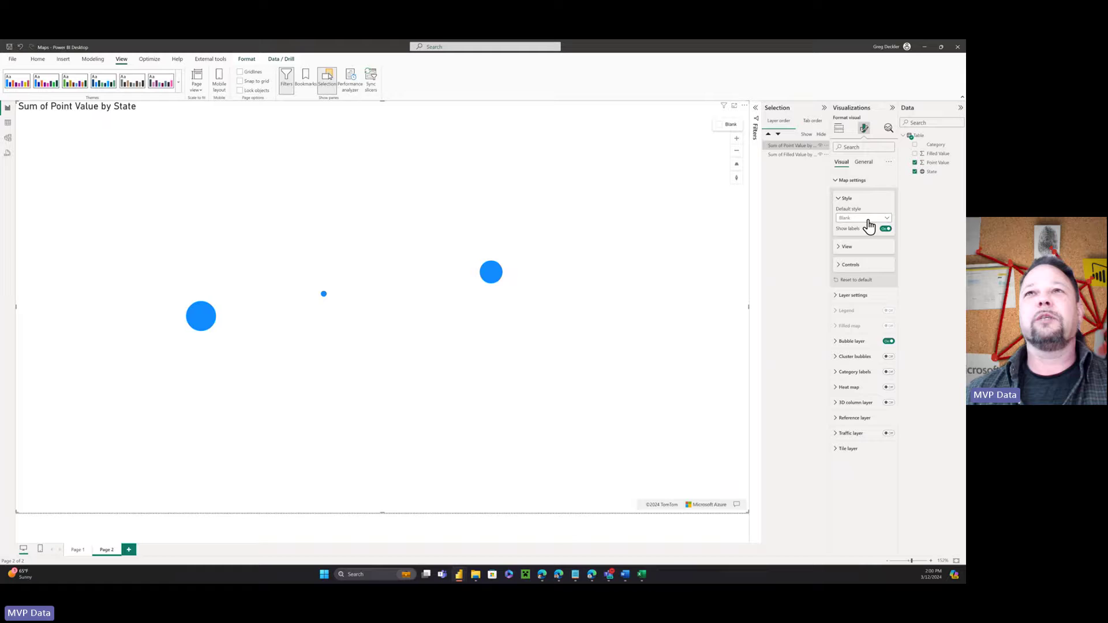
left_click(864, 162)
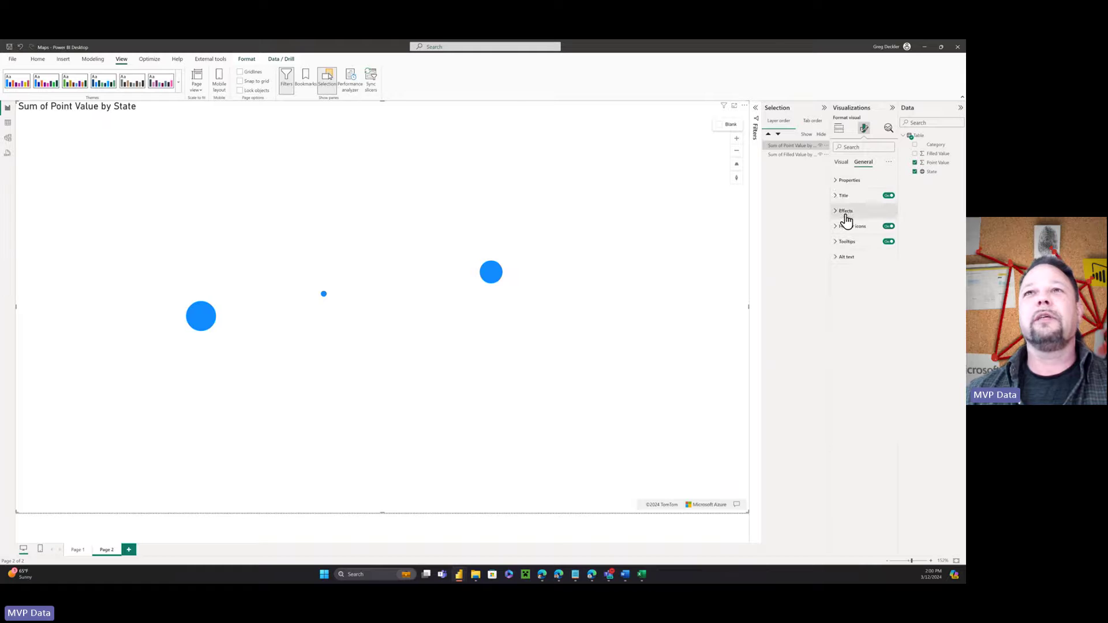
Switch off the bubble map's Background under Effects so the filled states show beneath.
left_click(837, 181)
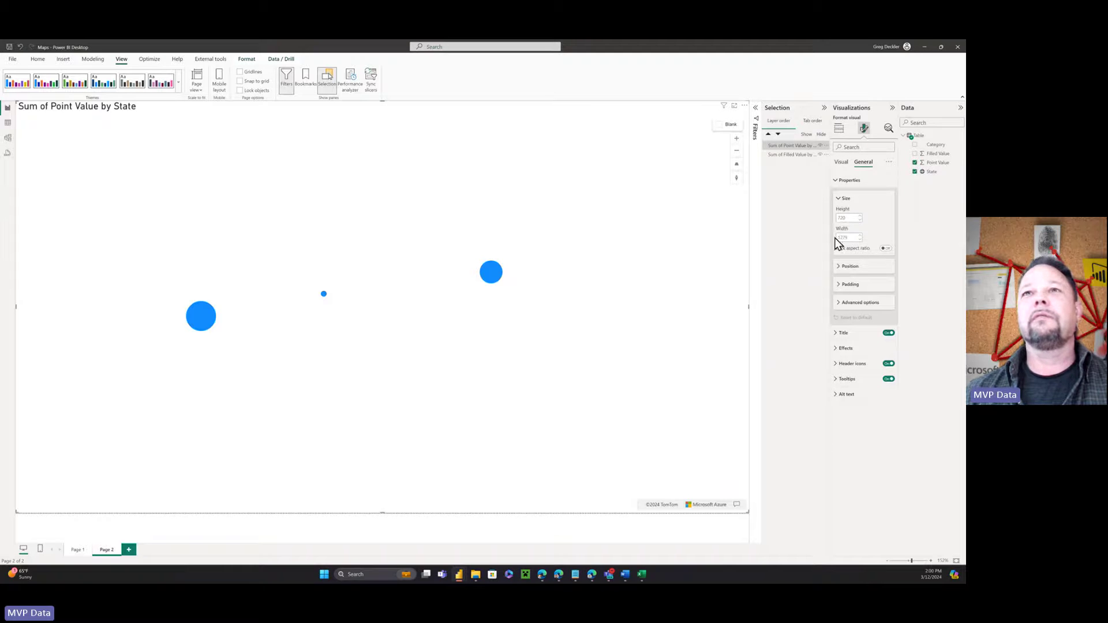
left_click(837, 182)
left_click(842, 211)
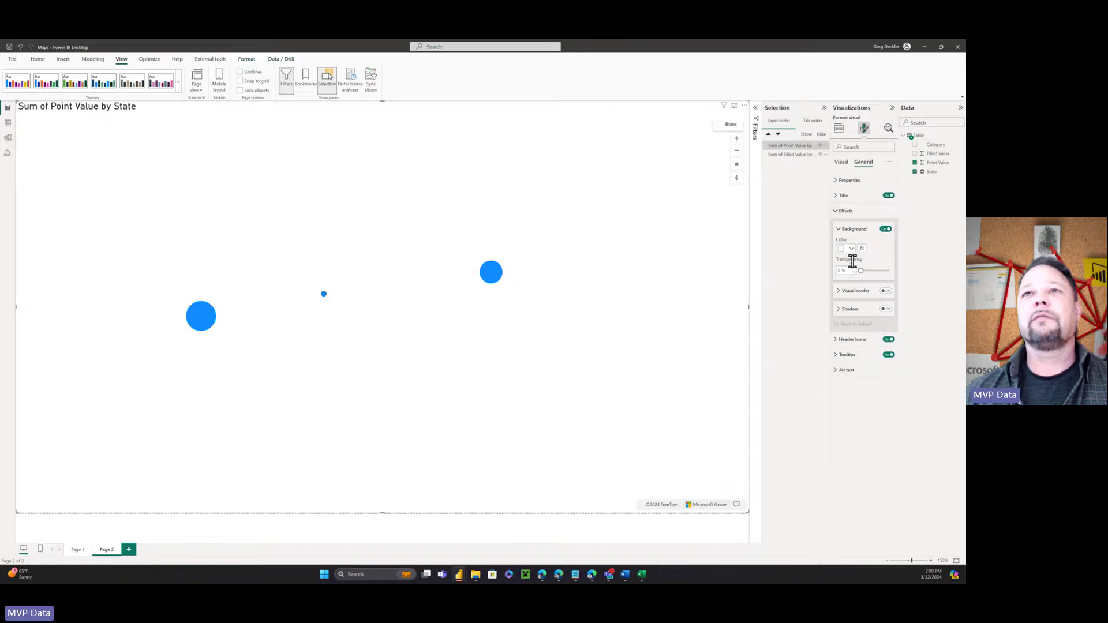
left_click(883, 231)
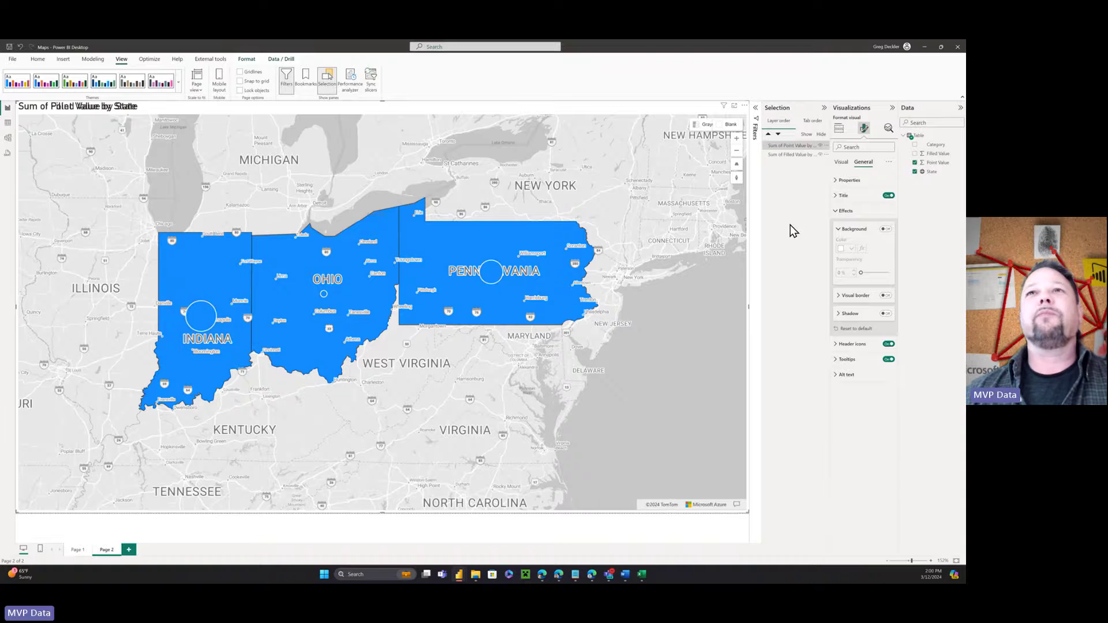
Add Category as the filled map's legend so Ohio shades darker than Indiana and Pennsylvania.
left_click(840, 128)
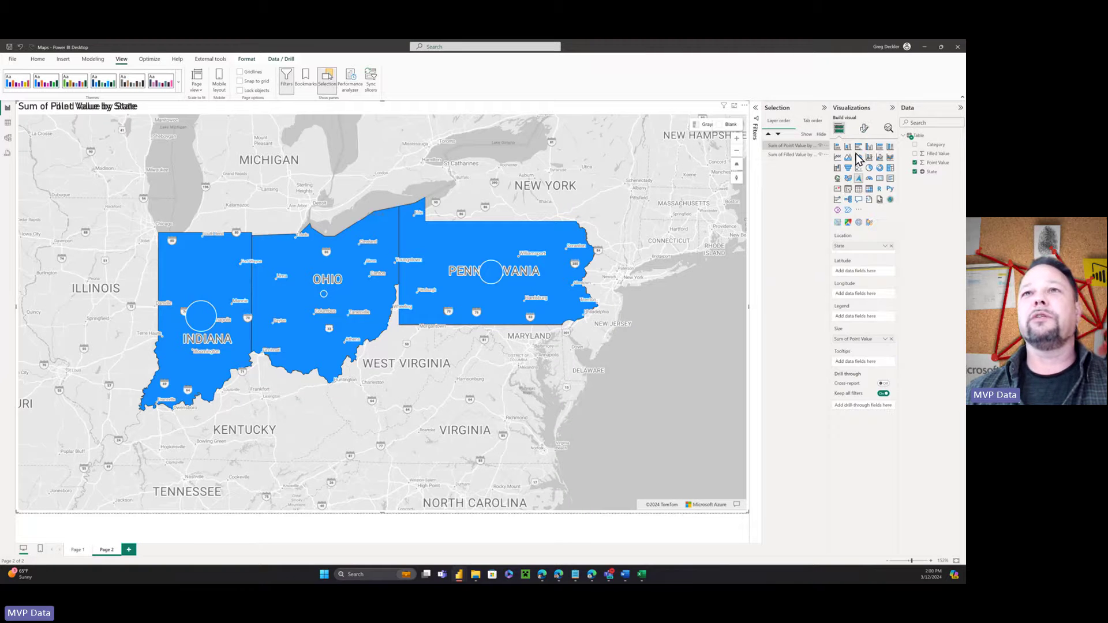
mouse_move(935, 145)
left_mouse_down()
mouse_move(869, 329)
mouse_move(859, 324)
mouse_move(909, 169)
mouse_move(930, 148)
left_mouse_up()
left_click(789, 156)
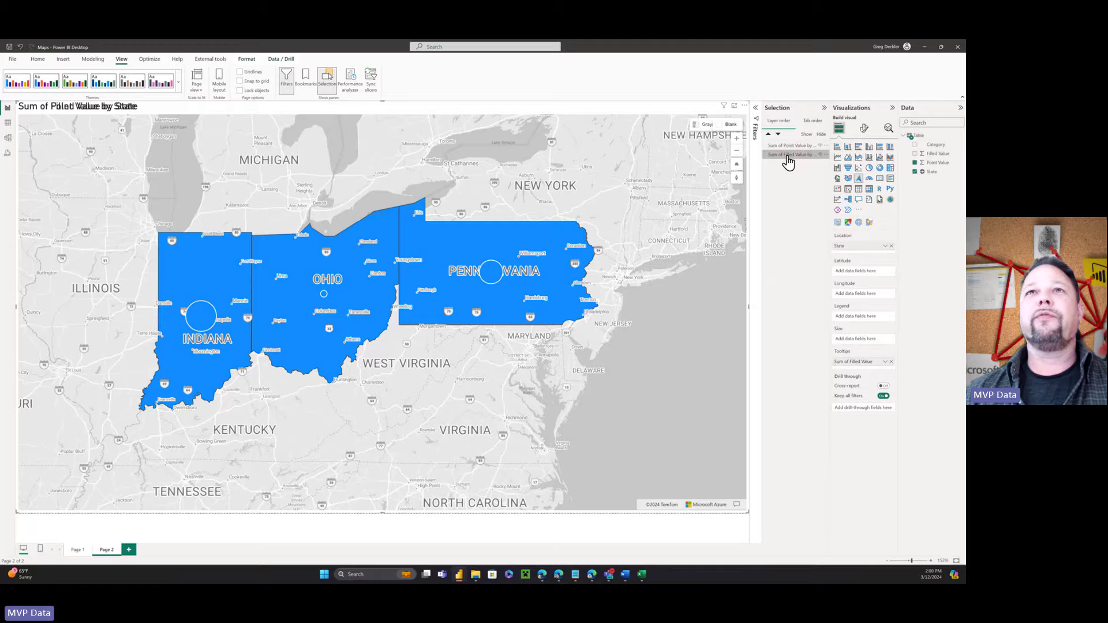
left_click_drag(933, 146, 864, 318)
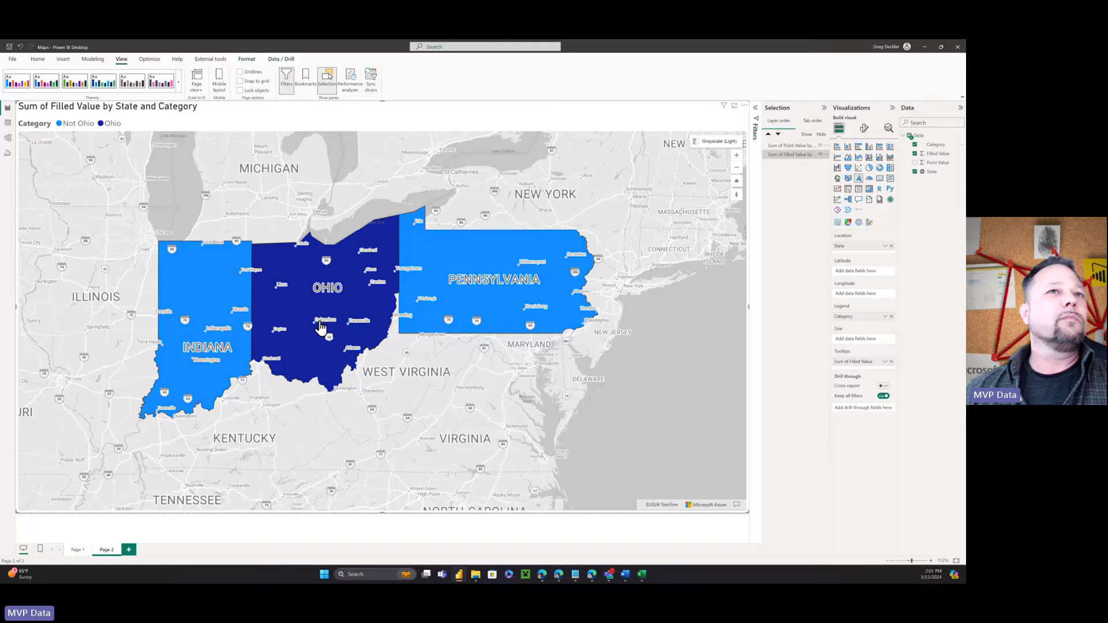
left_click(799, 151)
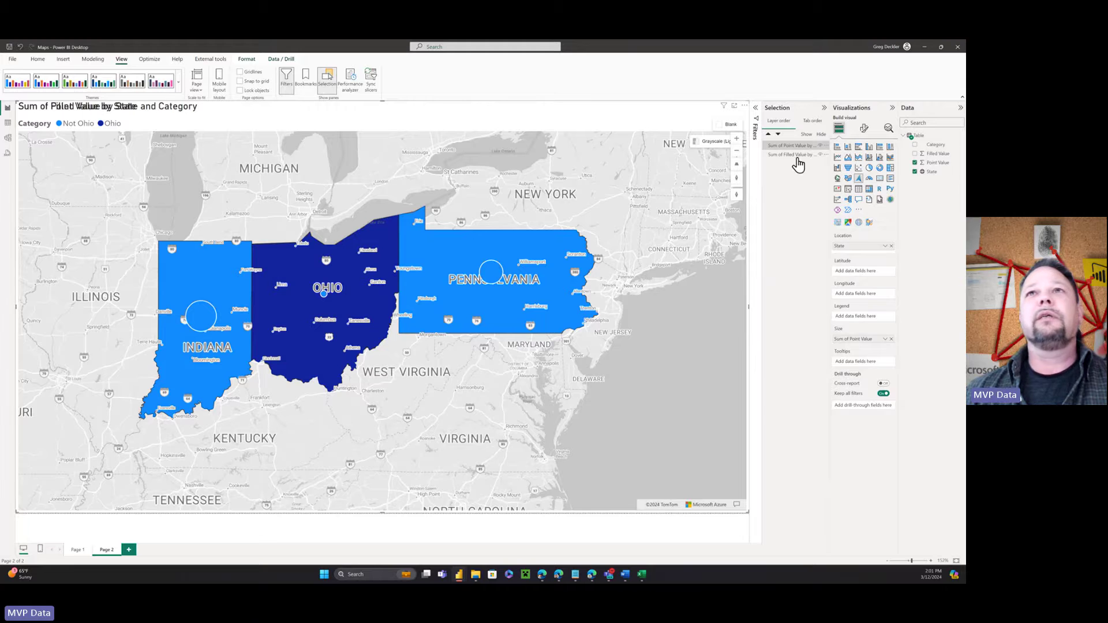
Switch off the bubble map's title in its General formatting settings.
left_click(865, 128)
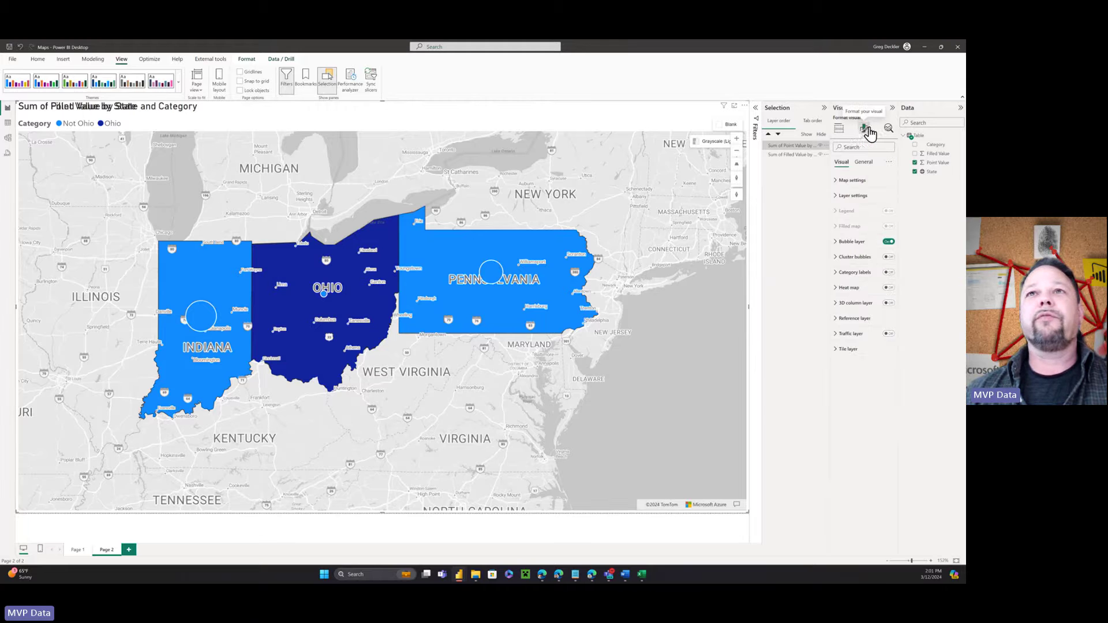
left_click(863, 164)
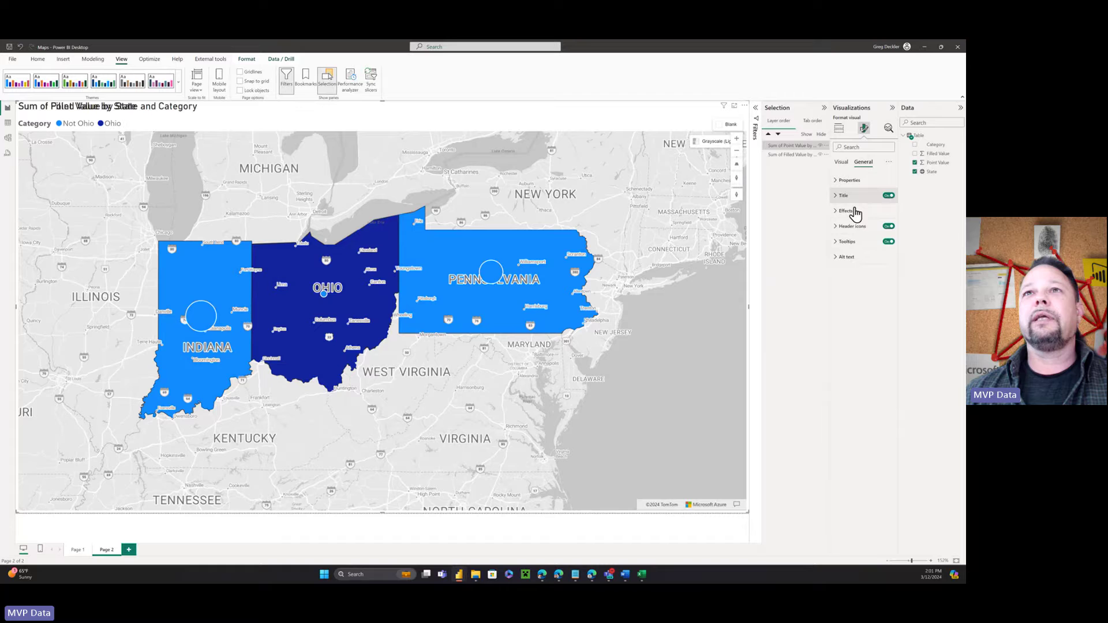
left_click(839, 198)
left_click(888, 196)
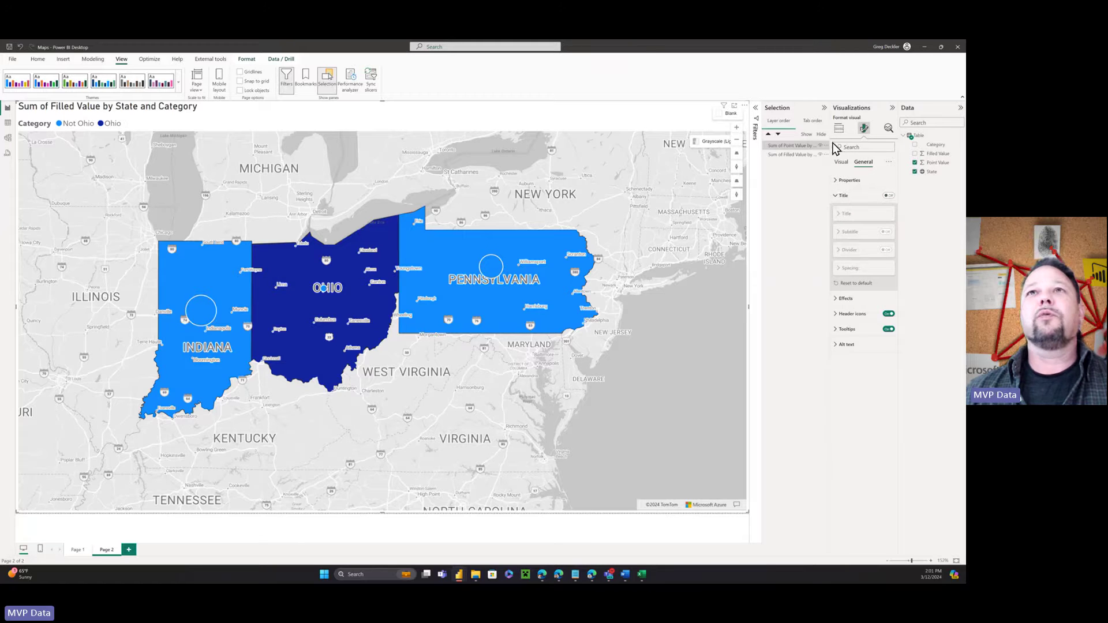
Append 'and Points' to the filled map's title to read 'Sum of Filled Value and Points by State and Category'.
left_click(795, 155)
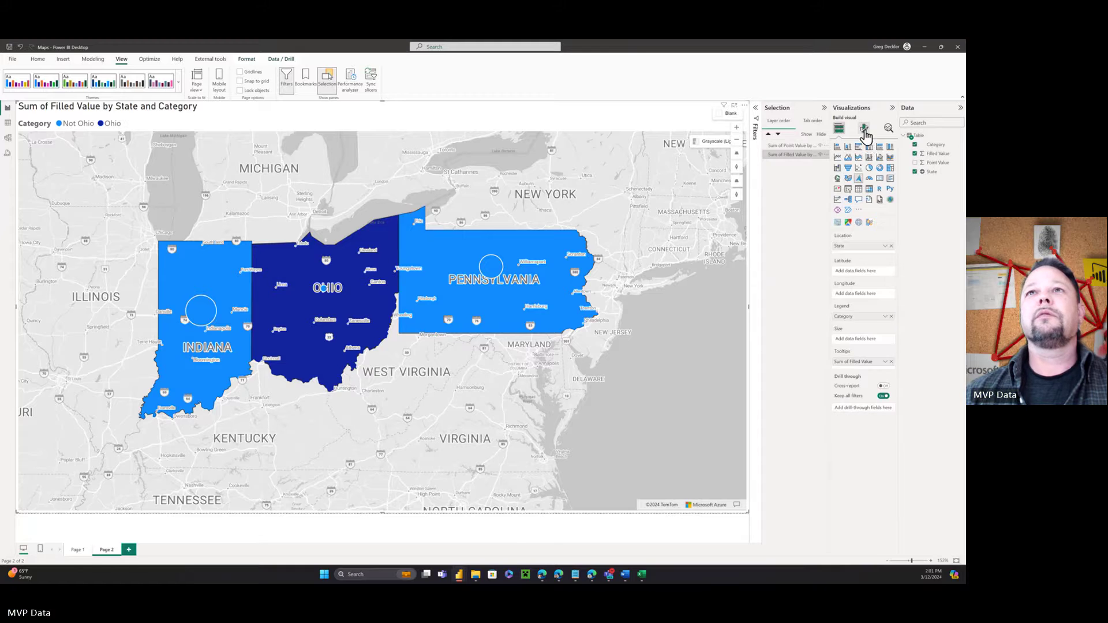
left_click(864, 128)
left_click(864, 162)
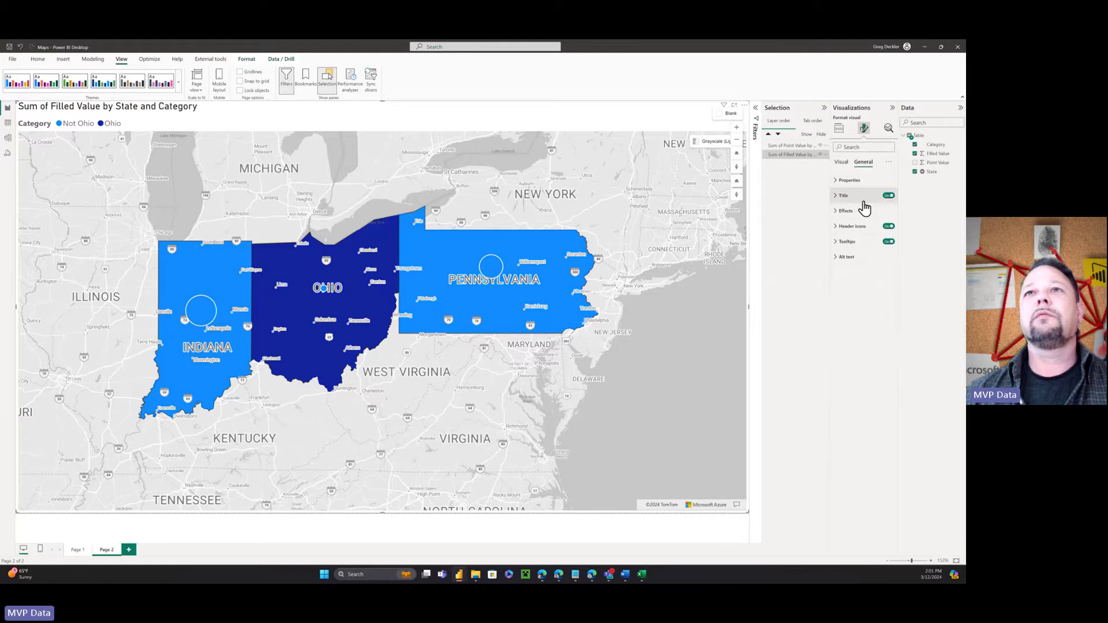
left_click(836, 197)
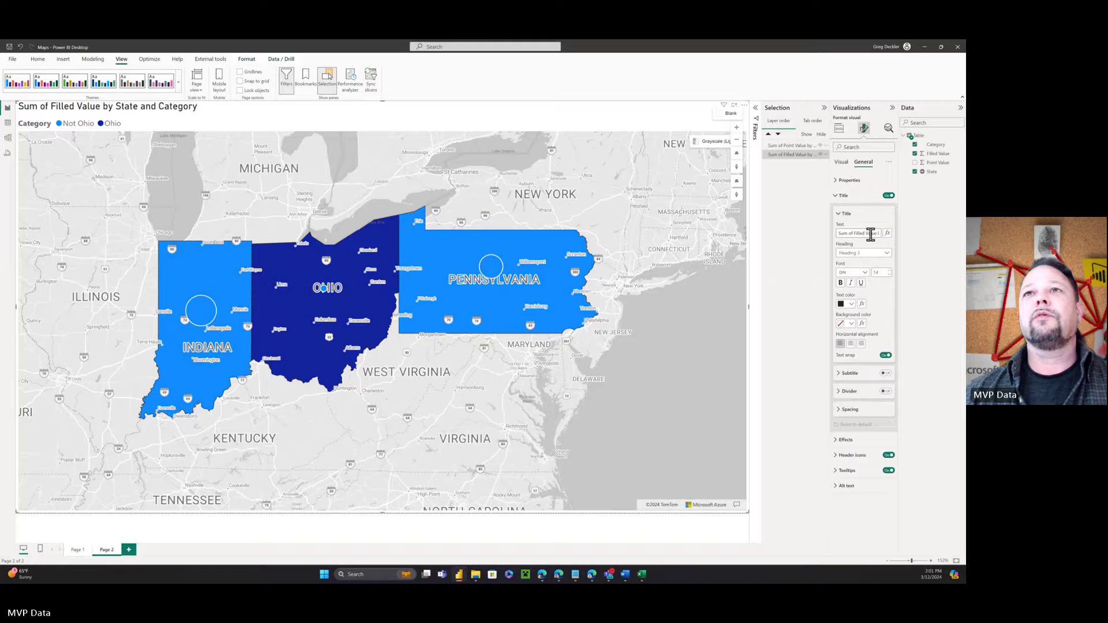
left_click(878, 233)
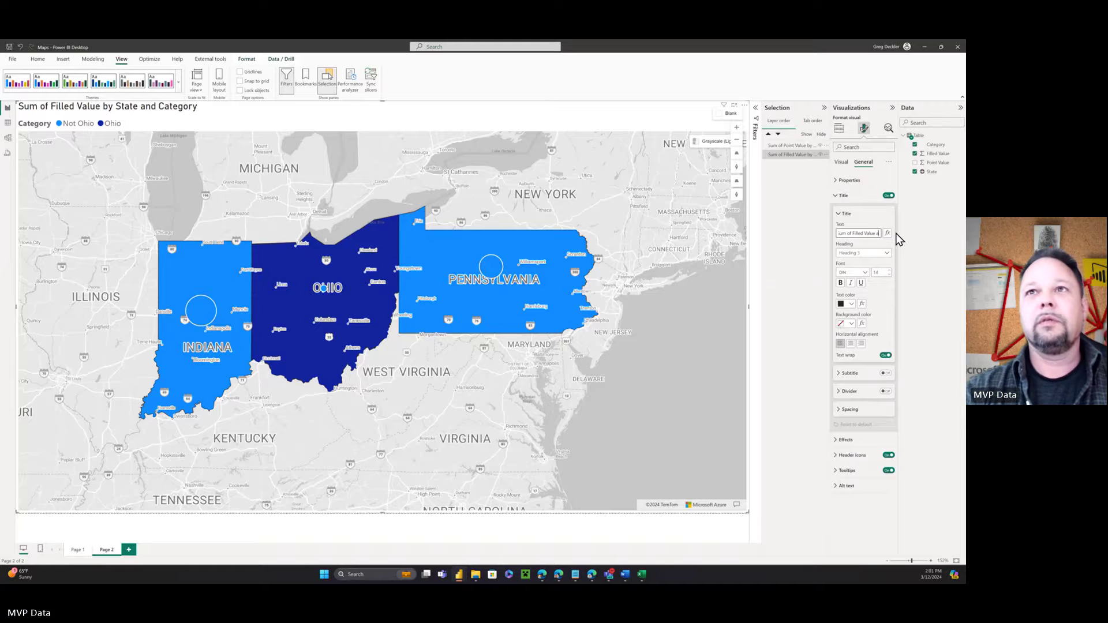
type("and Points")
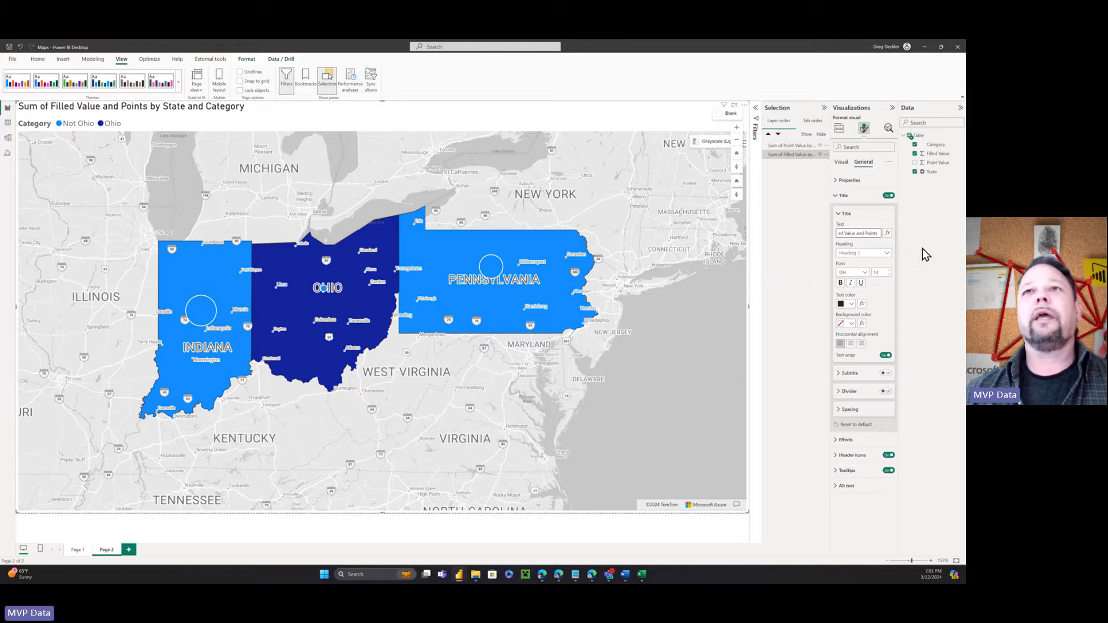
left_click(916, 236)
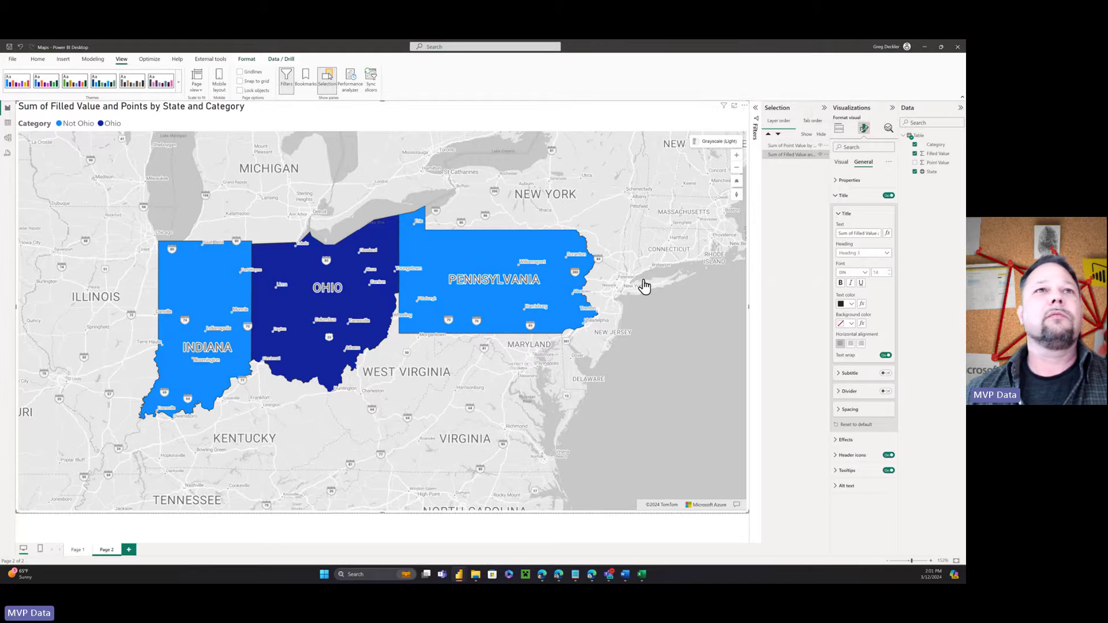
left_click(804, 146)
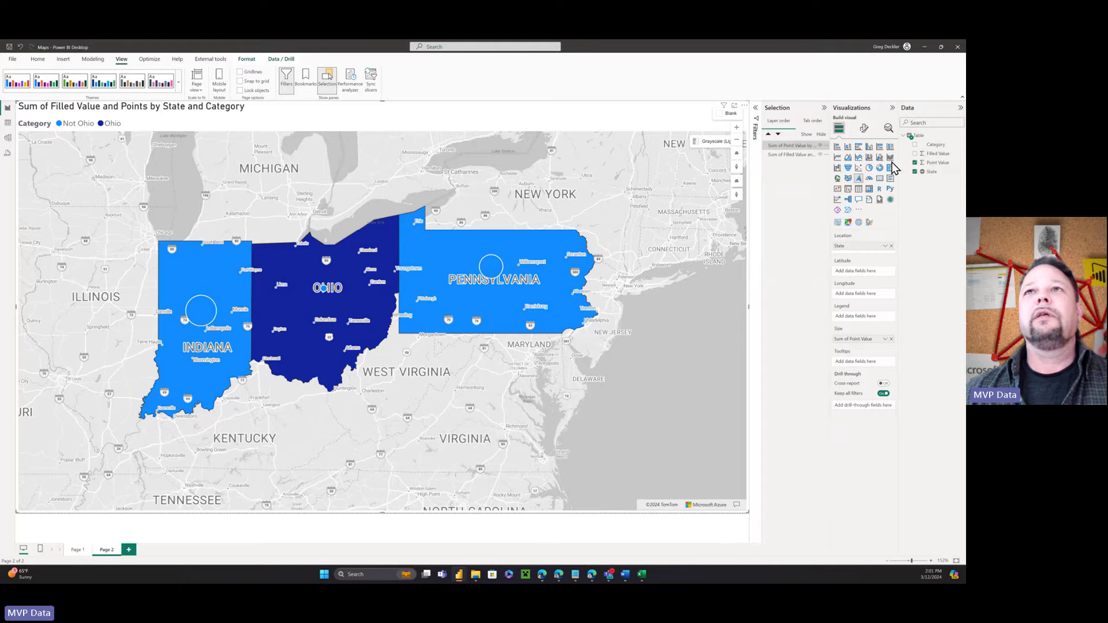
Turn on Show all for bubble colours: Indiana orange, Ohio magenta, Pennsylvania yellow.
left_click(864, 127)
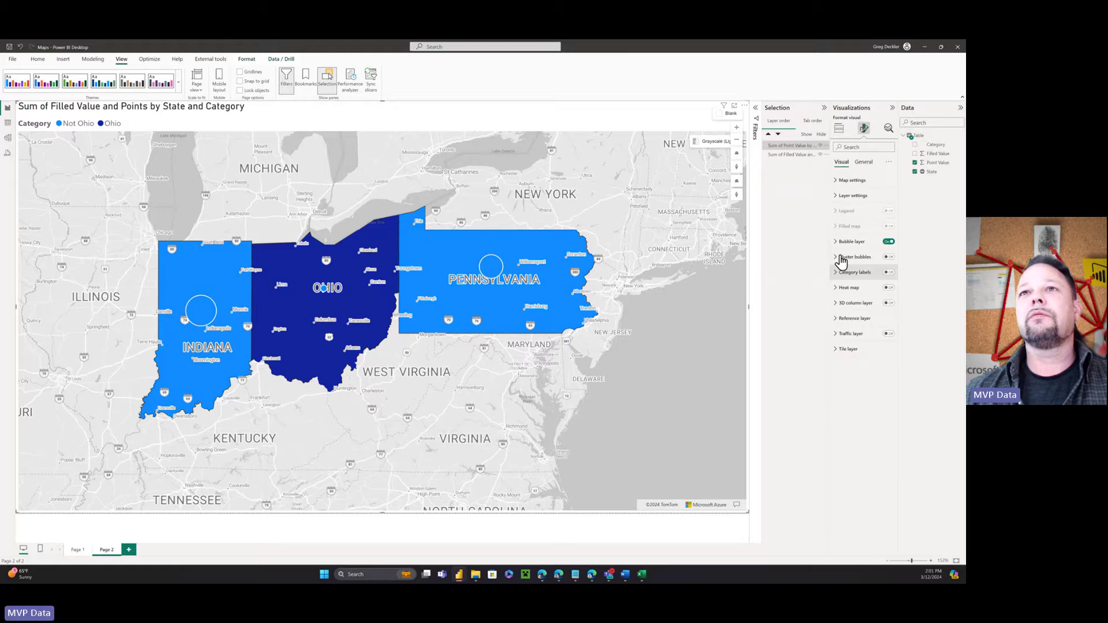
left_click(837, 246)
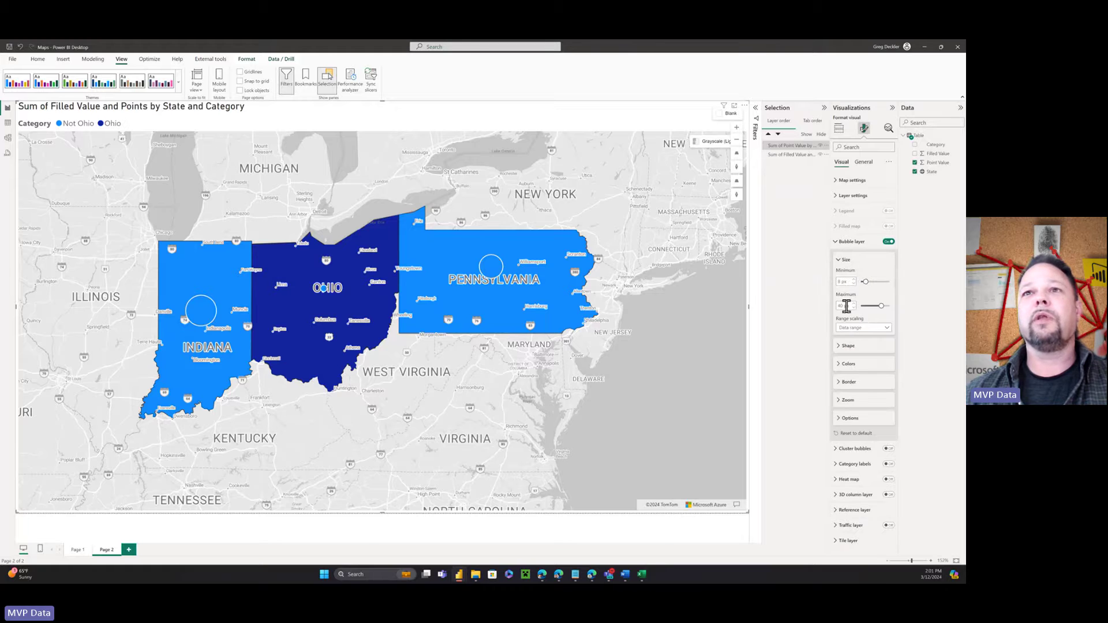
left_click(838, 365)
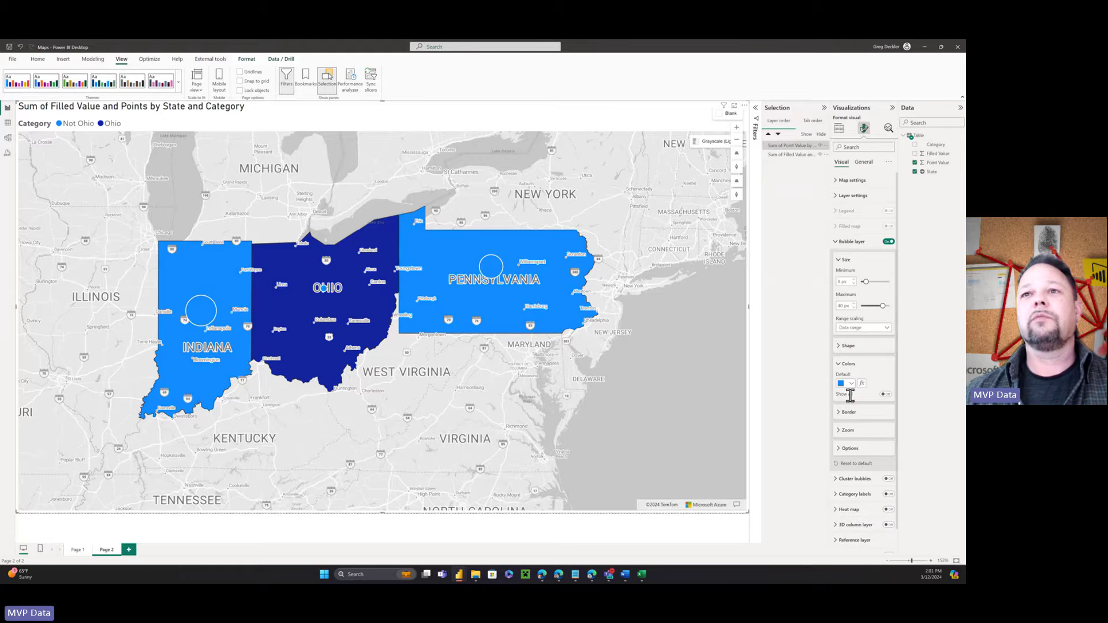
left_click(886, 396)
scroll(886, 332, "down", 2)
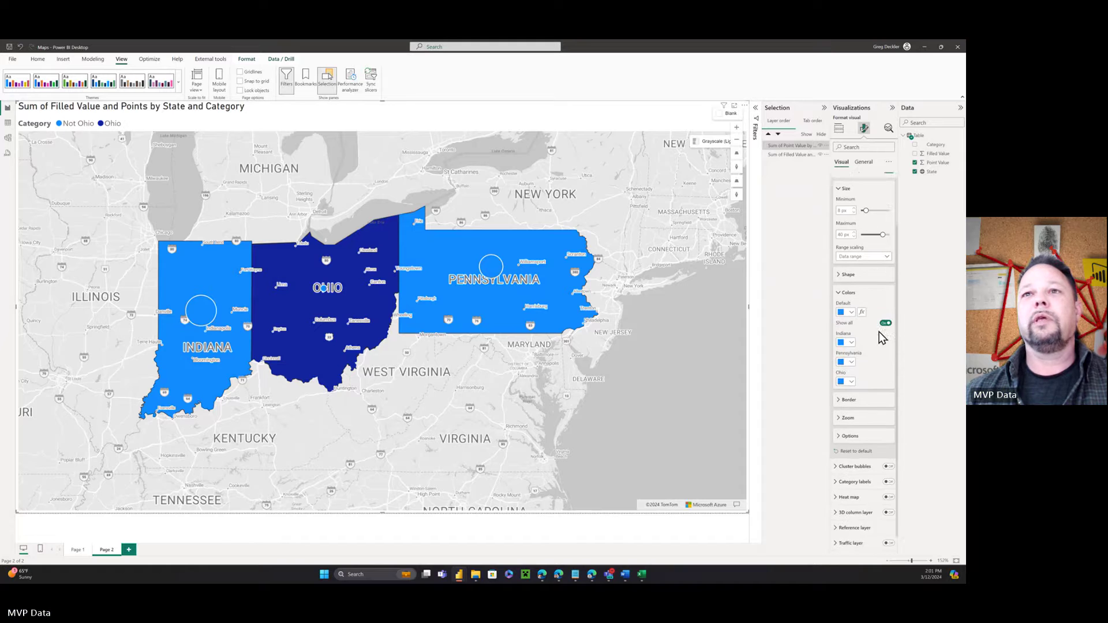
left_click(847, 330)
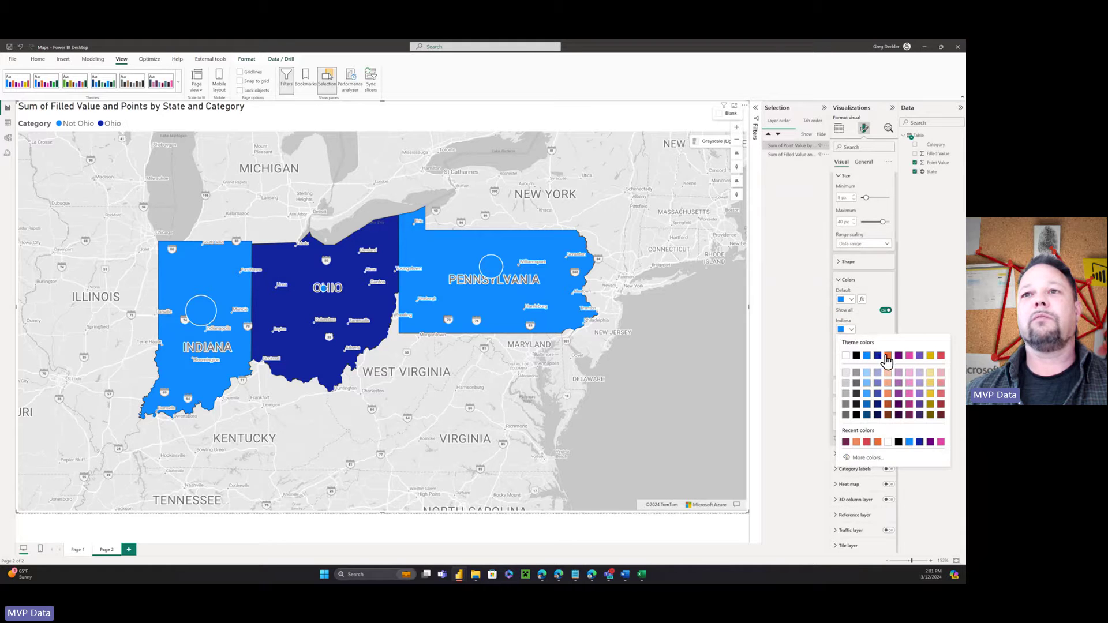
left_click(888, 356)
left_click(851, 370)
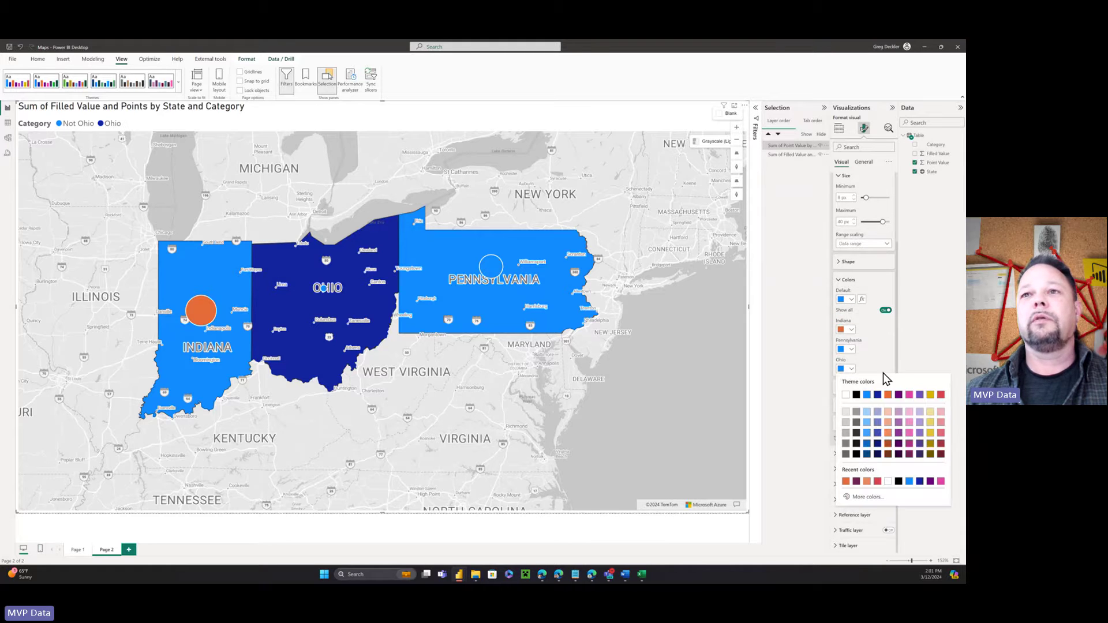
left_click(913, 399)
left_click(851, 350)
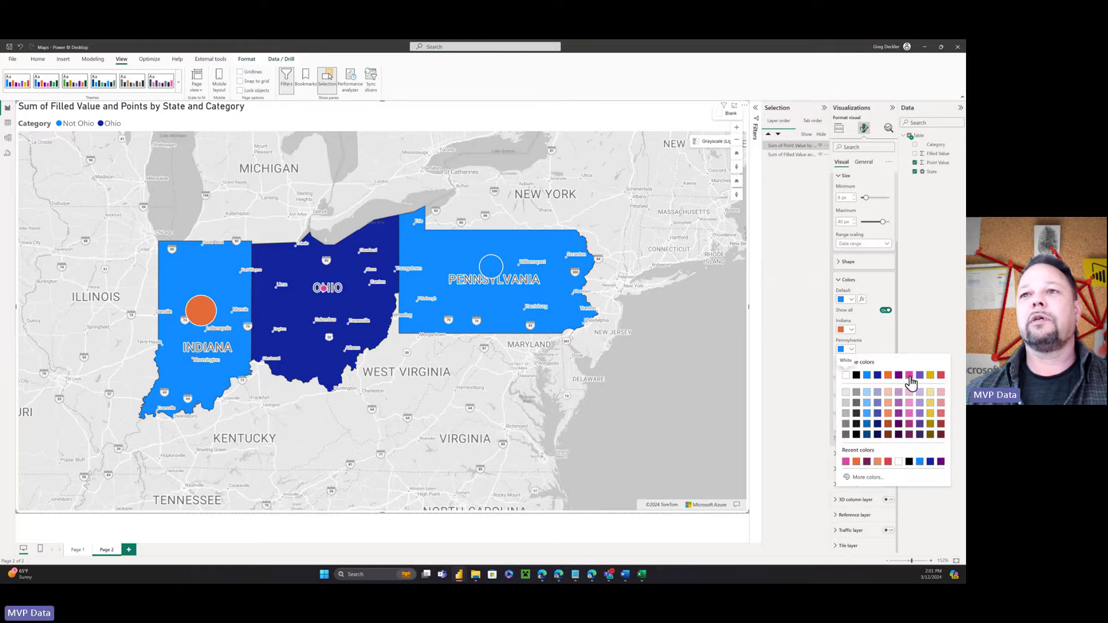
left_click(930, 375)
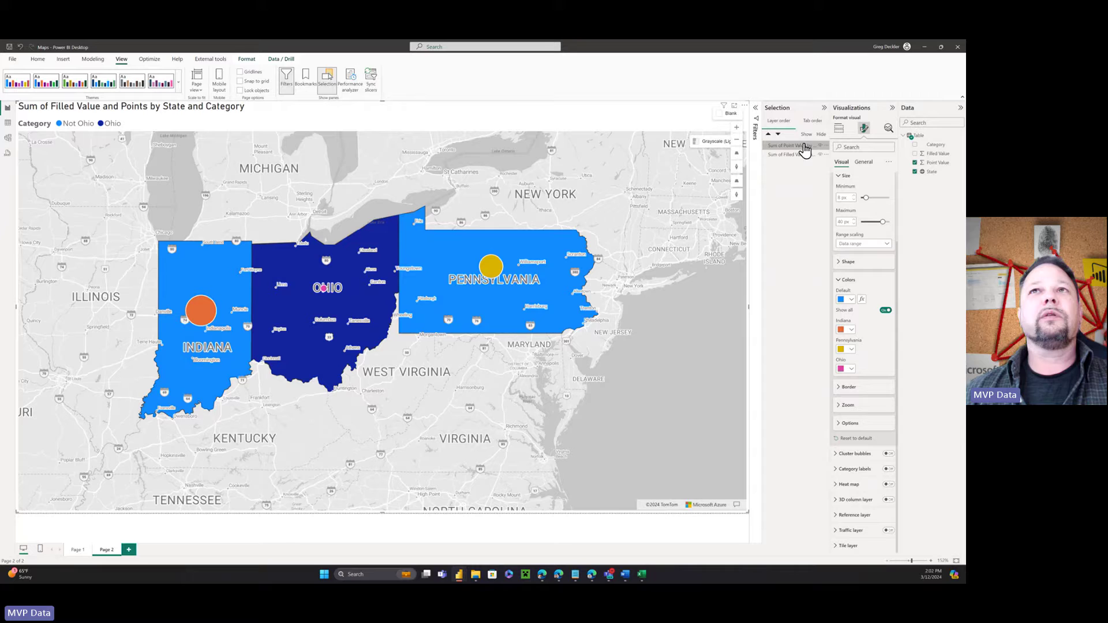
left_click(862, 163)
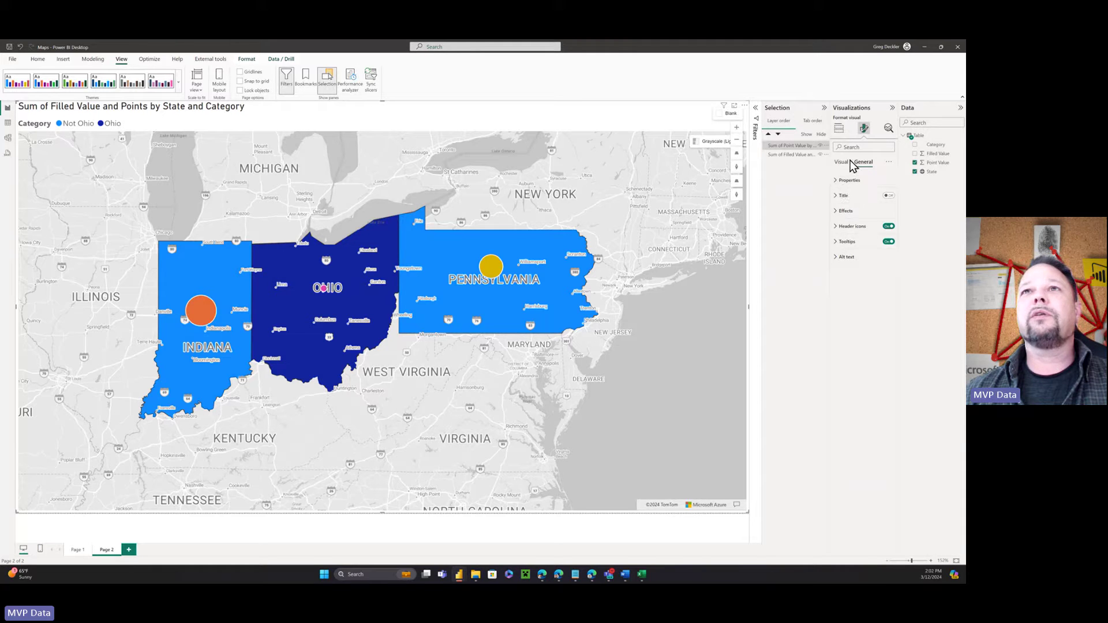
Set the bubble map's Center latitude to 40.5 under Map settings > View.
left_click(842, 163)
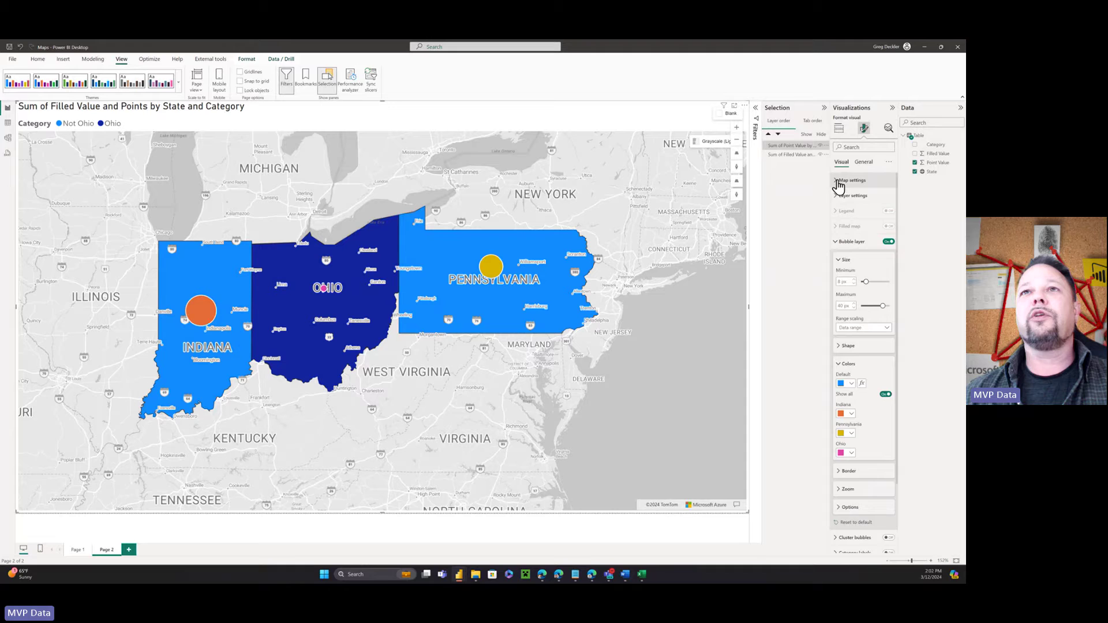
left_click(837, 180)
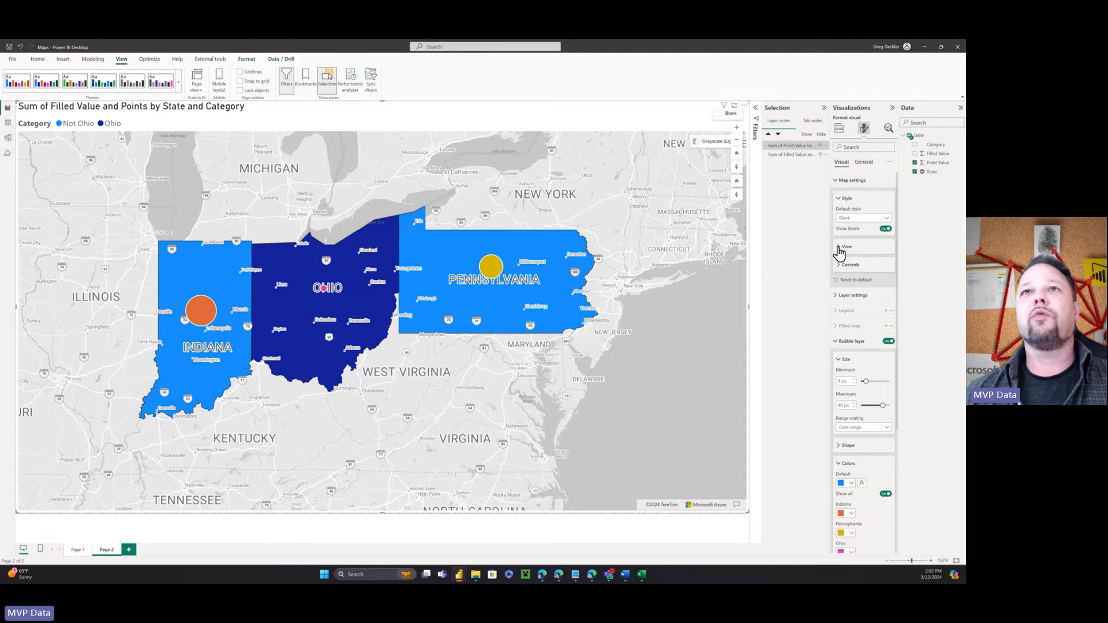
left_click(841, 248)
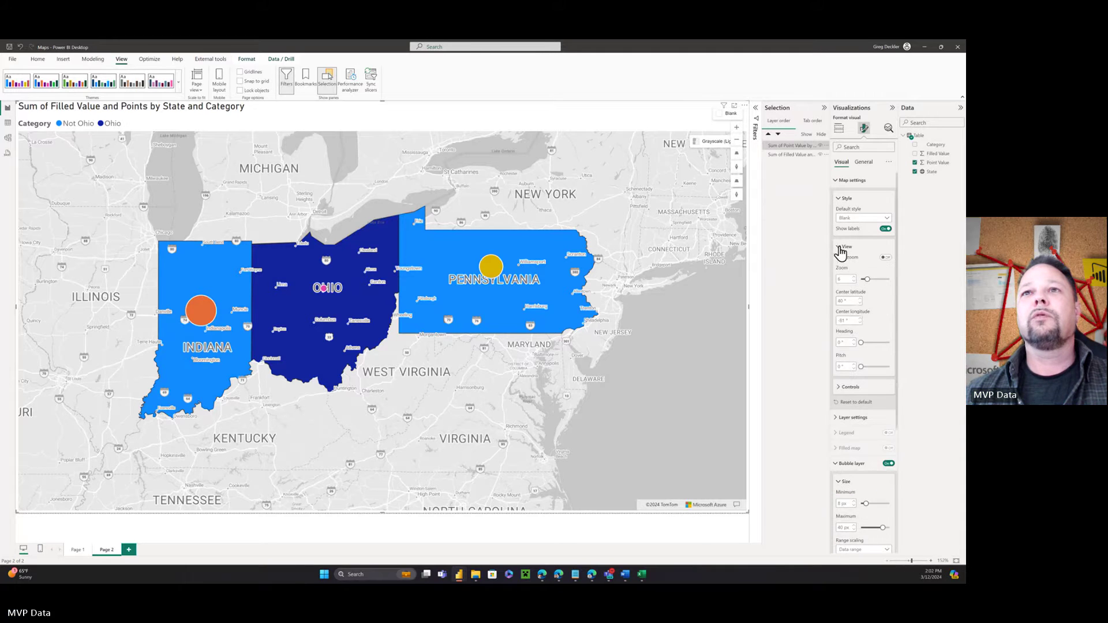
left_click(846, 301)
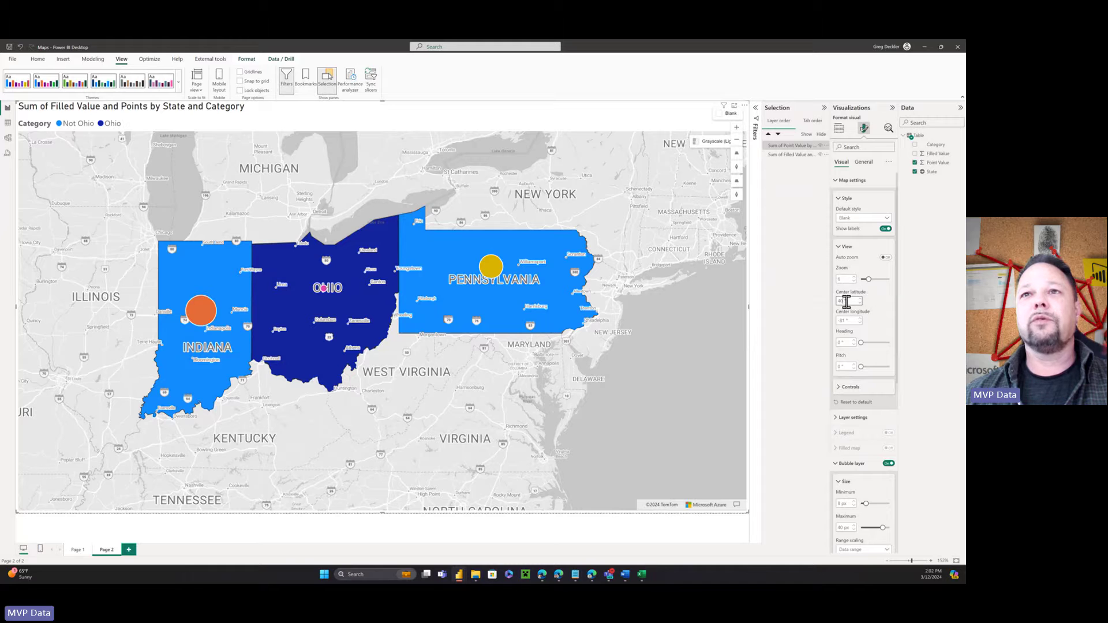
key("Up")
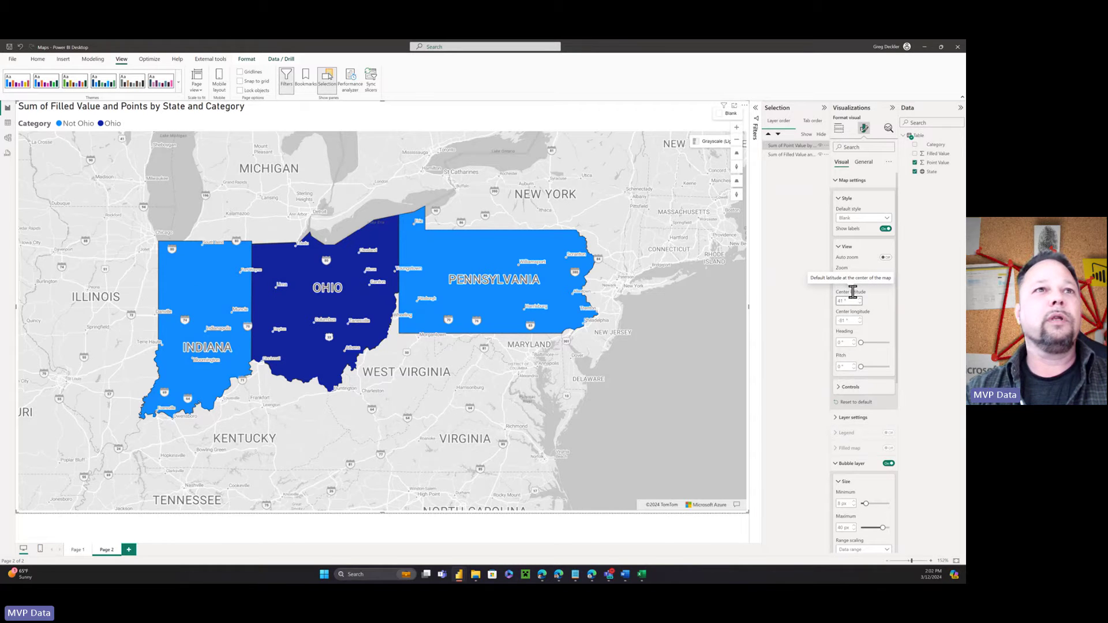
key("Down")
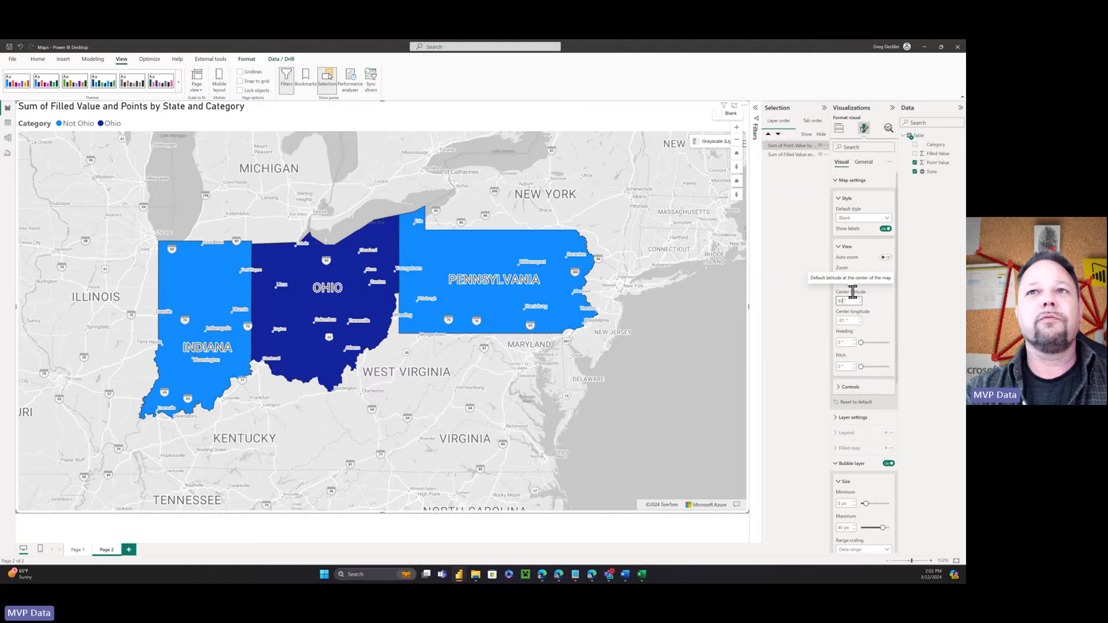
type(".5")
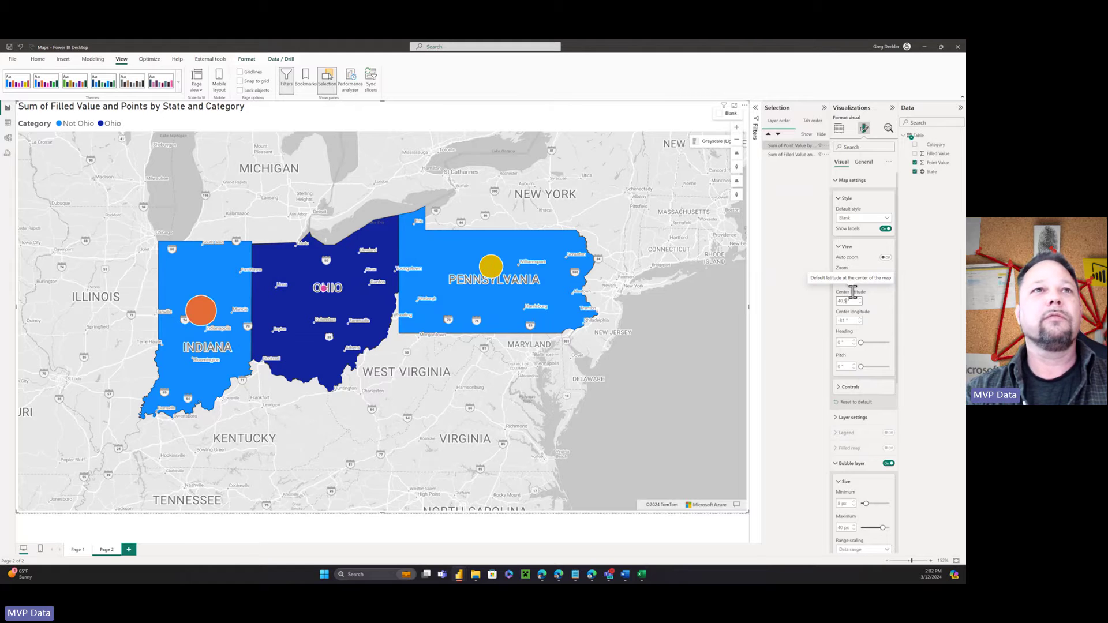
key("Return")
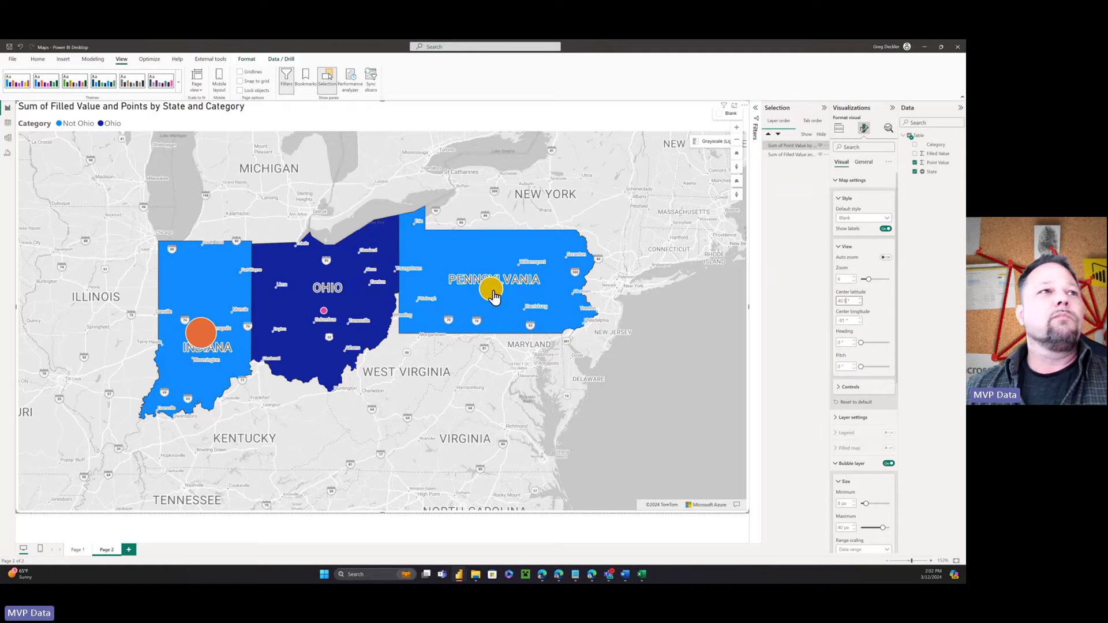
left_click(814, 230)
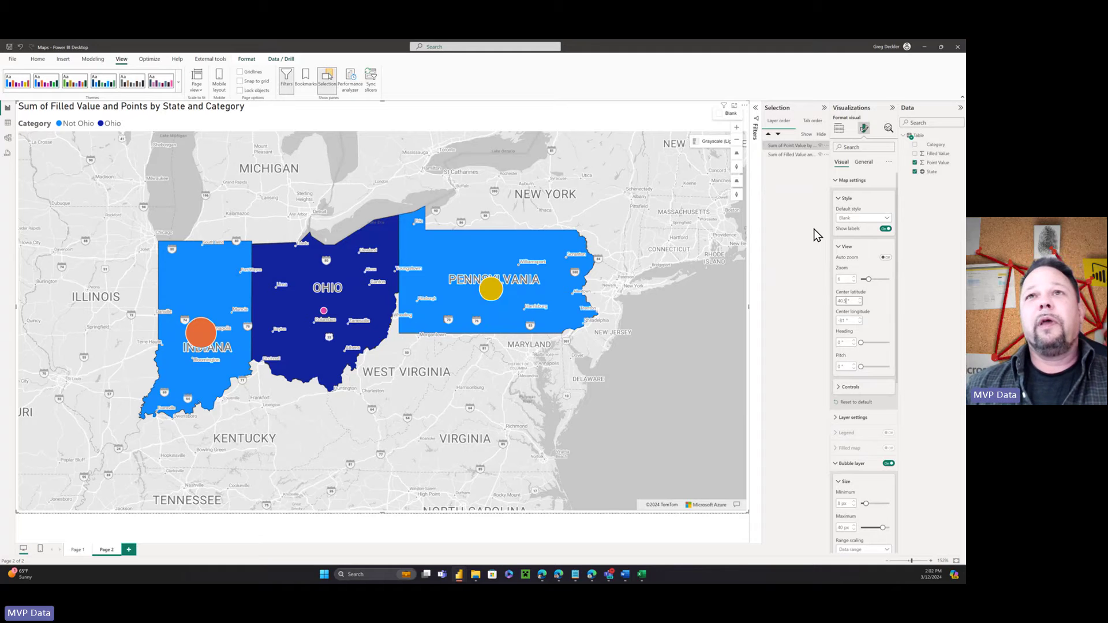